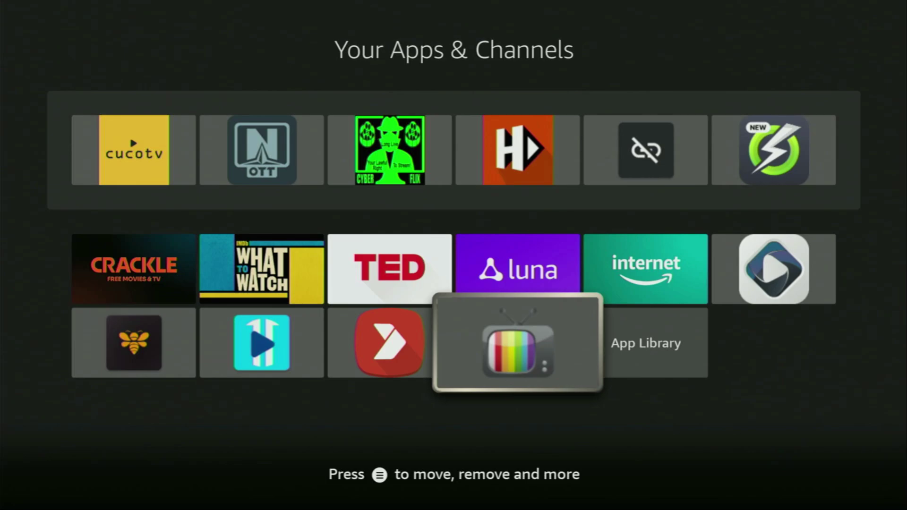
Locate the Downloader app in the Your Apps & Channels grid and return to the home screen.
{"action": "key", "text": "Up"}
{"action": "key", "text": "Up"}
{"action": "key", "text": "Up"}
{"action": "key", "text": "Left"}
{"action": "key", "text": "Left"}
{"action": "key", "text": "Left"}
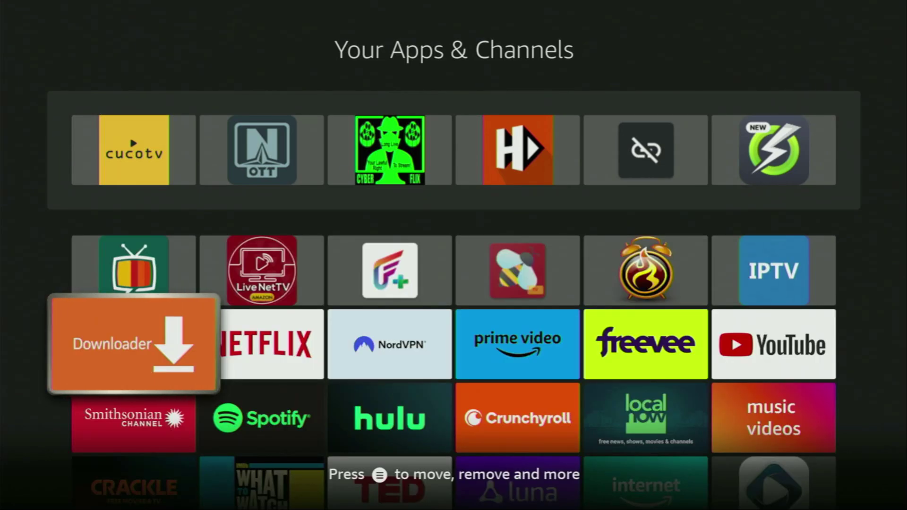
{"action": "key", "text": "Return"}
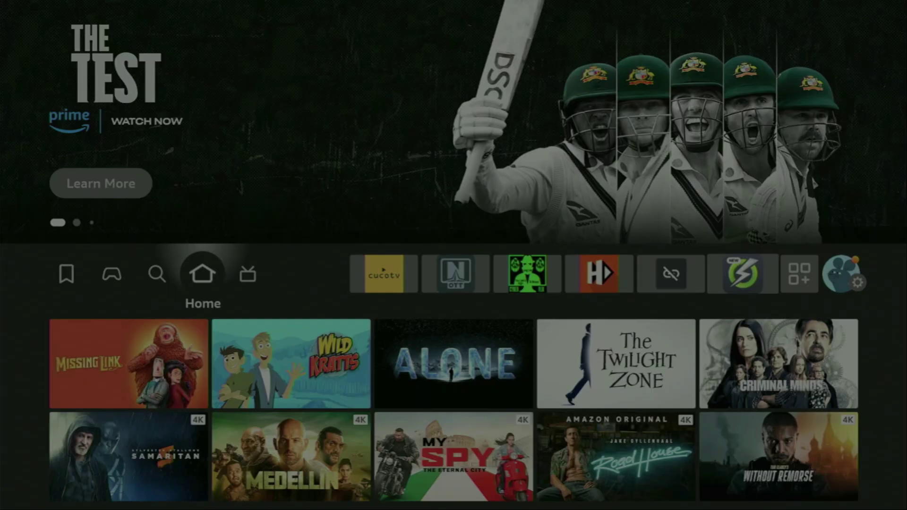
Search for "Do", choose the Downloader suggestion and select the Downloader app in the results.
{"action": "key", "text": "Left"}
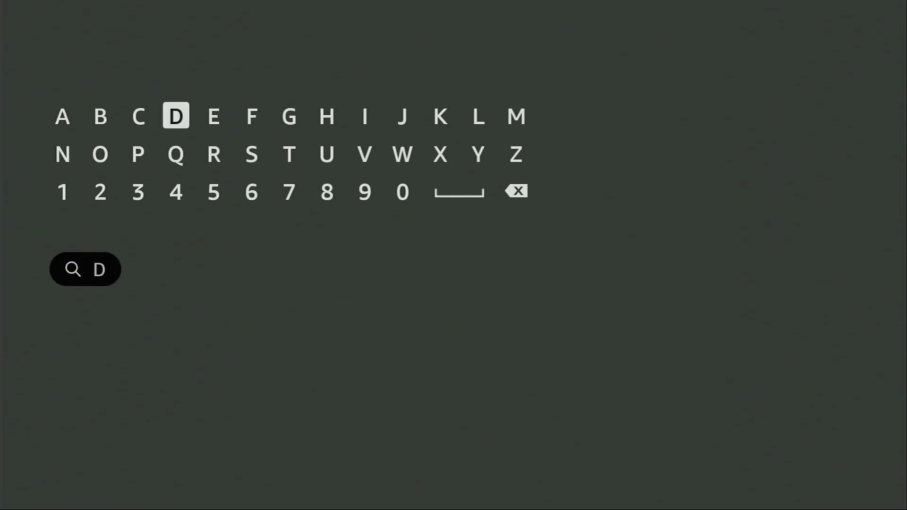
{"action": "key", "text": "Down"}
{"action": "key", "text": "Left"}
{"action": "key", "text": "Left"}
{"action": "key", "text": "Return"}
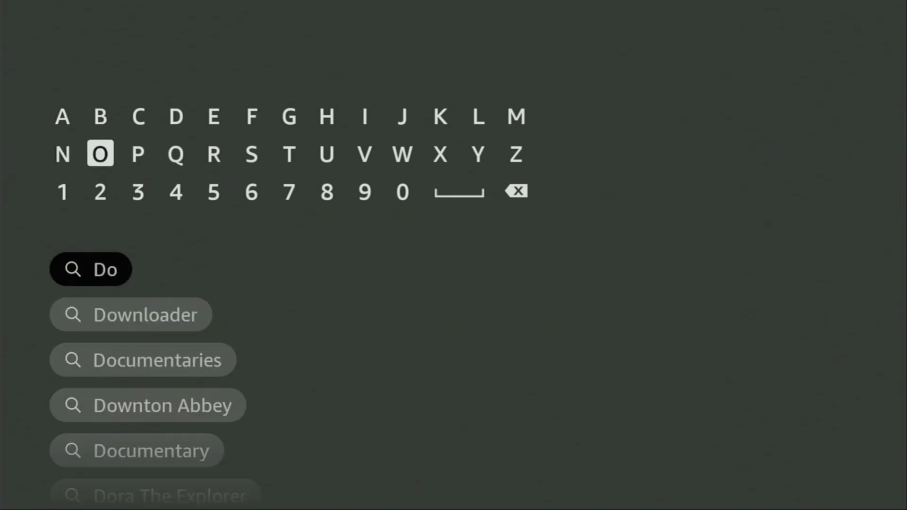
{"action": "key", "text": "Down"}
{"action": "key", "text": "Down"}
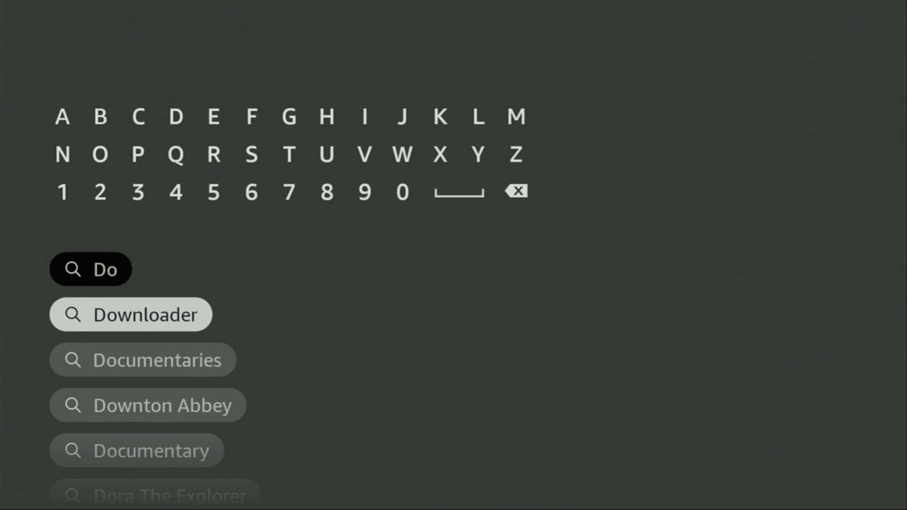
{"action": "key", "text": "Return"}
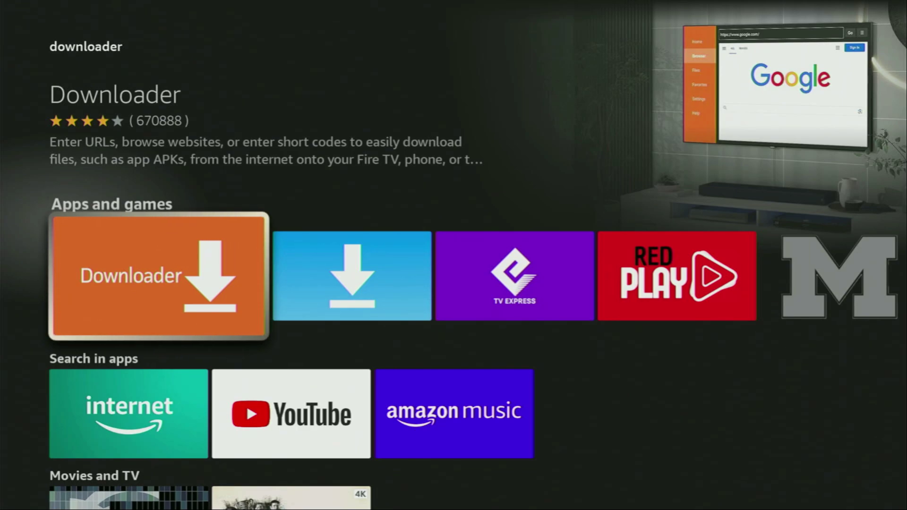
{"action": "key", "text": "Return"}
Open the My Fire TV section of the device settings from the home screen.
{"action": "key", "text": "Right"}
{"action": "key", "text": "Right"}
{"action": "key", "text": "Right"}
{"action": "key", "text": "Right"}
{"action": "key", "text": "Right"}
{"action": "key", "text": "Right"}
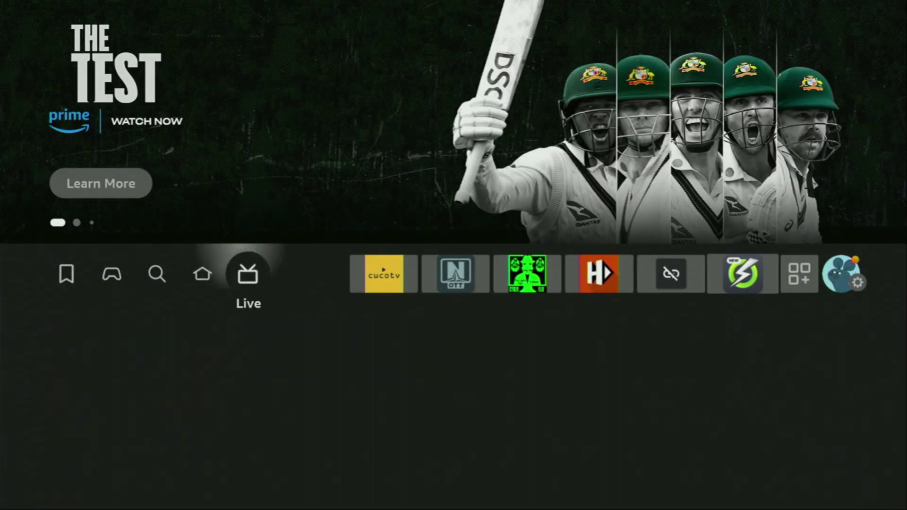
{"action": "key", "text": "Right"}
{"action": "key", "text": "Right"}
{"action": "key", "text": "Right"}
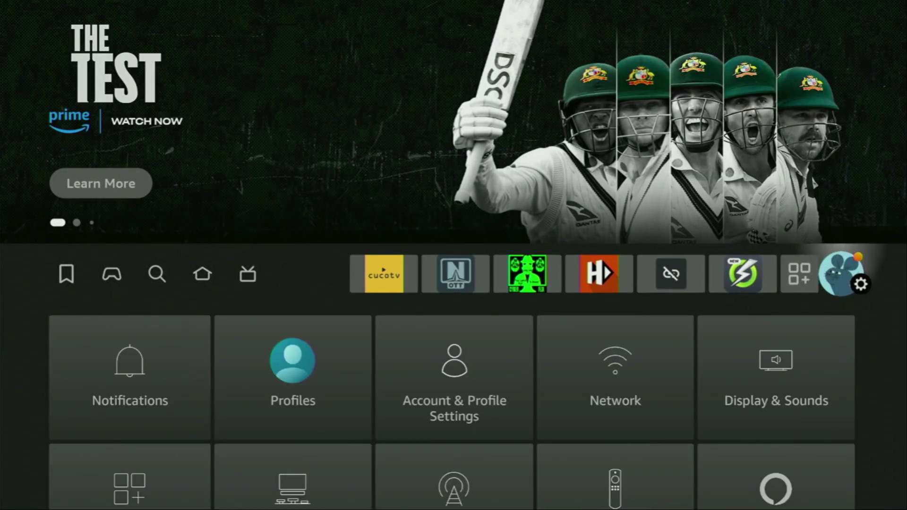
{"action": "key", "text": "Down"}
{"action": "key", "text": "Down"}
{"action": "key", "text": "Down"}
{"action": "key", "text": "Right"}
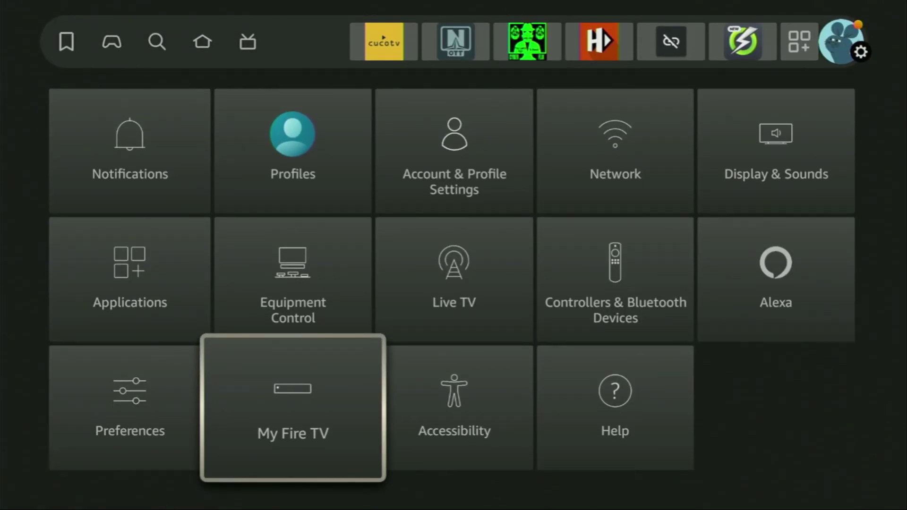
{"action": "key", "text": "Return"}
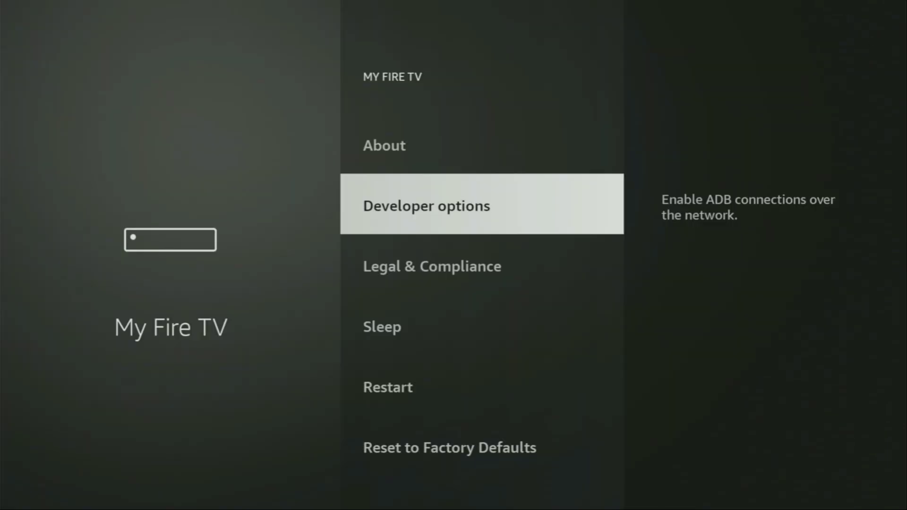
{"action": "key", "text": "Up"}
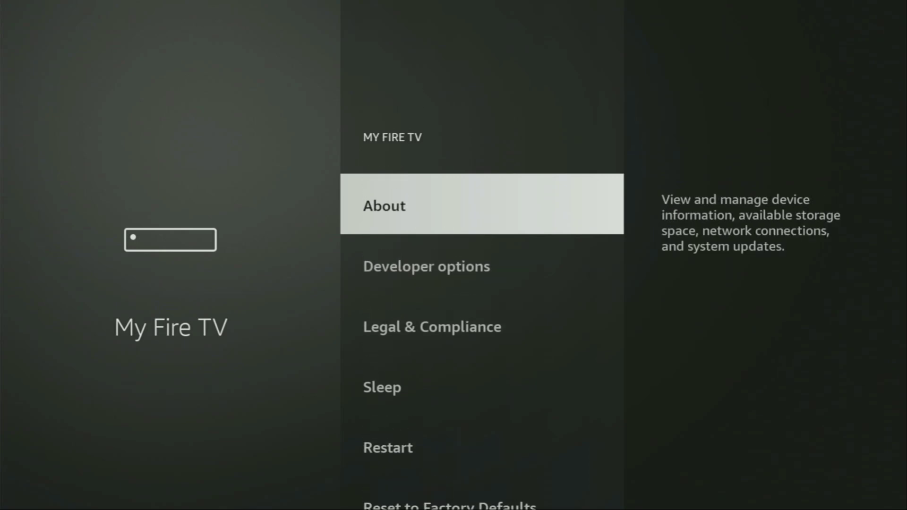
{"action": "key", "text": "Down"}
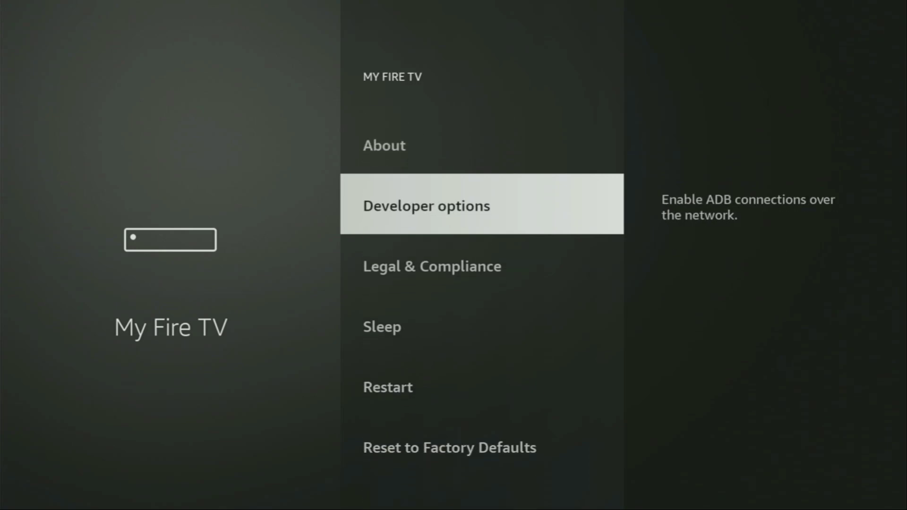
{"action": "key", "text": "Down"}
{"action": "key", "text": "Down"}
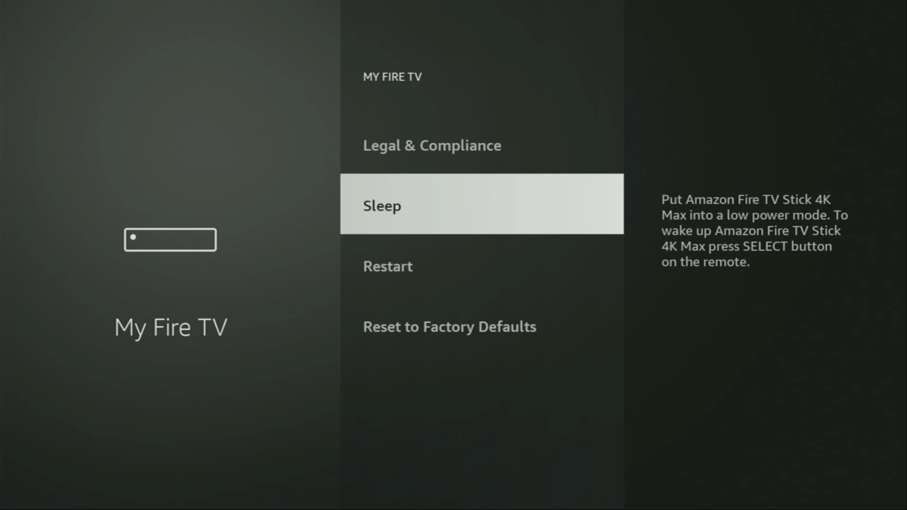
{"action": "key", "text": "Up"}
{"action": "key", "text": "Up"}
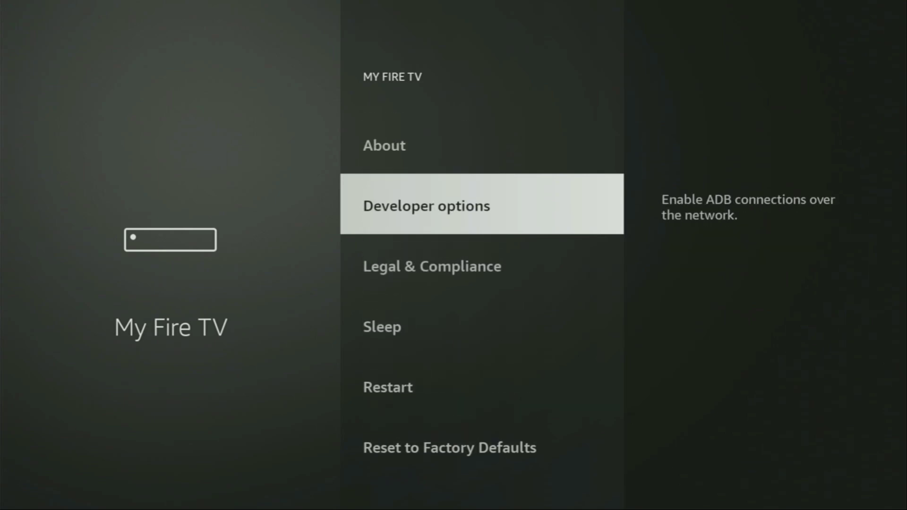
Select the Fire TV Stick 4K Max entry under About repeatedly to unlock Developer options, and return to My Fire TV.
{"action": "key", "text": "Up"}
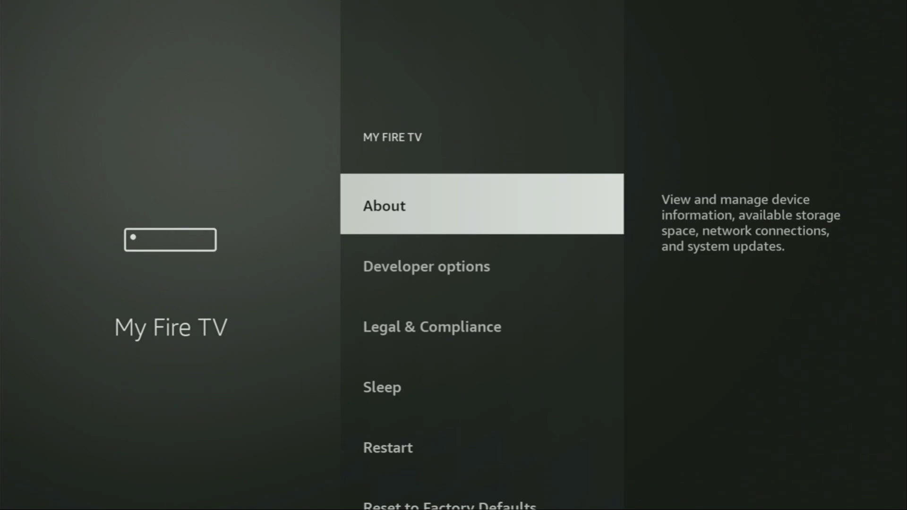
{"action": "key", "text": "Return"}
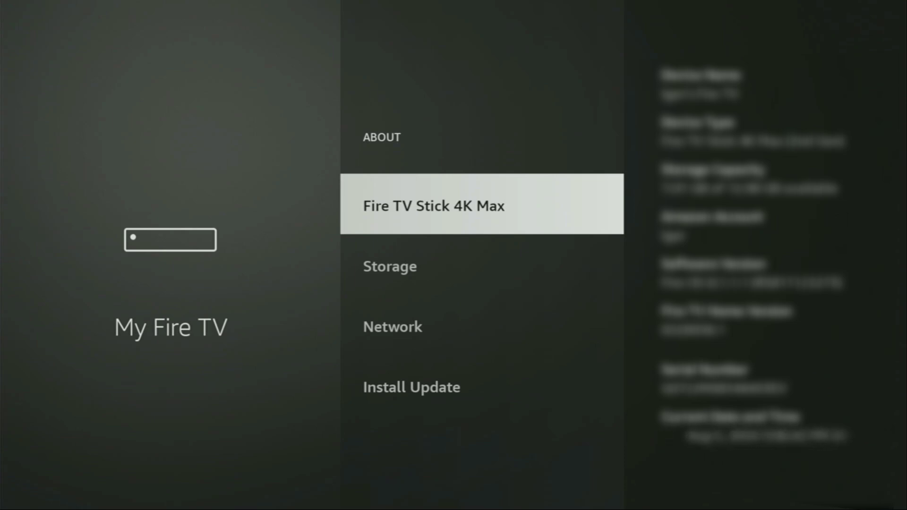
{"action": "key", "text": "Return"}
{"action": "key", "text": "Return"}
{"action": "key", "text": "Return"}
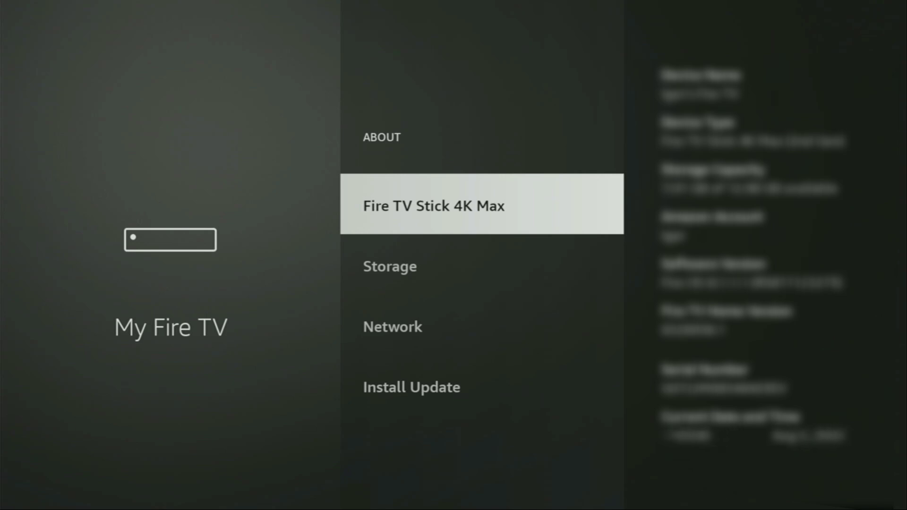
{"action": "key", "text": "Escape"}
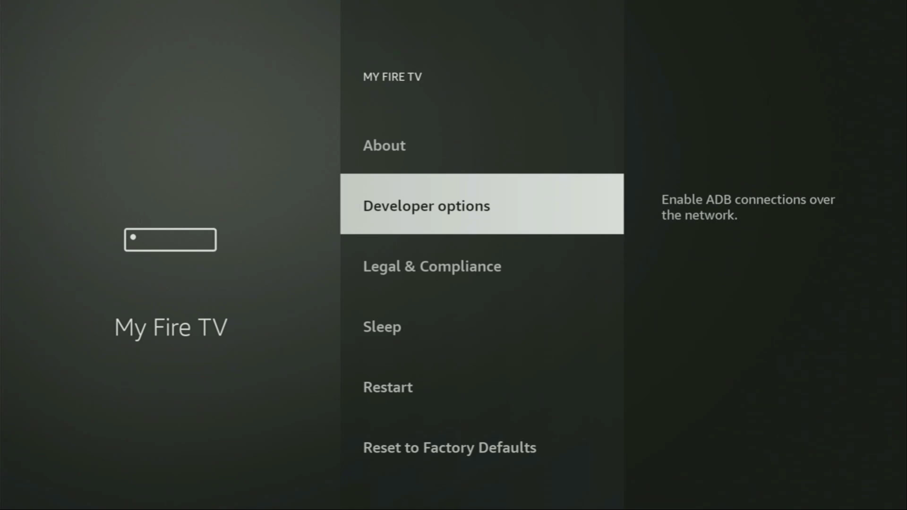
Open the Install unknown apps list in Developer options.
{"action": "key", "text": "Return"}
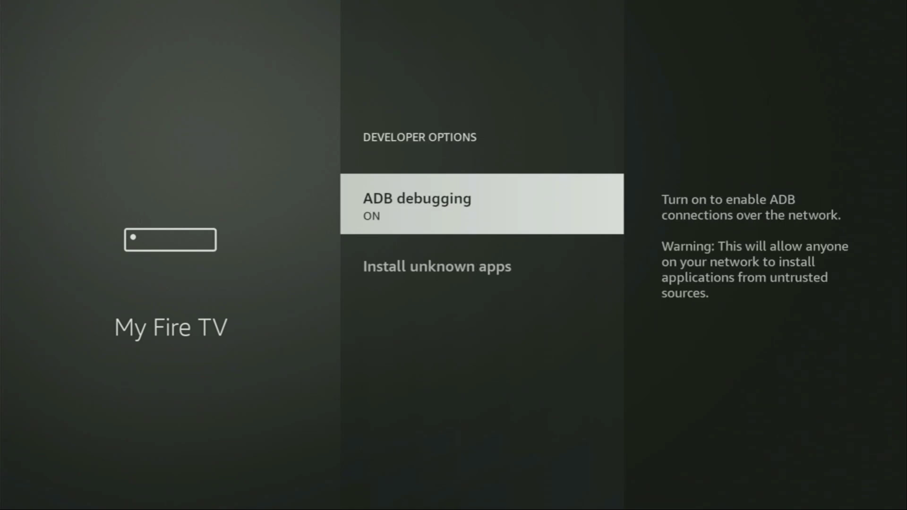
{"action": "key", "text": "Down"}
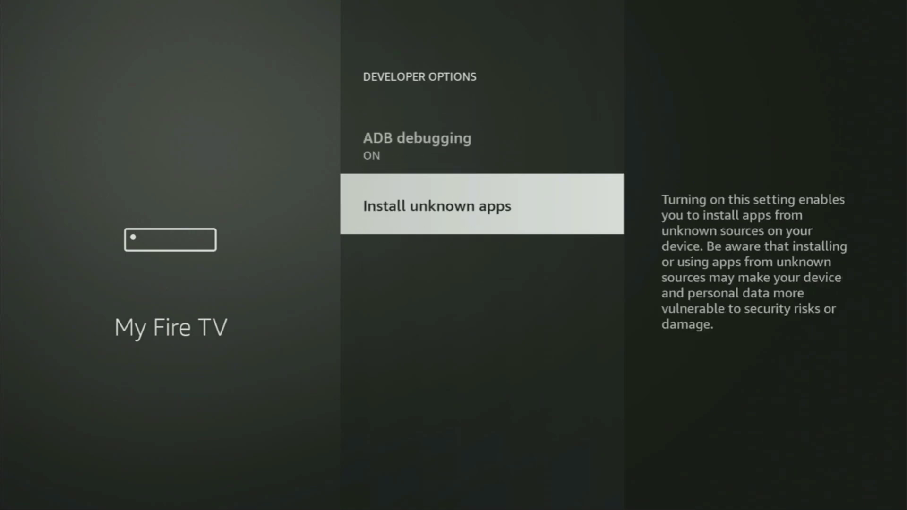
{"action": "key", "text": "Return"}
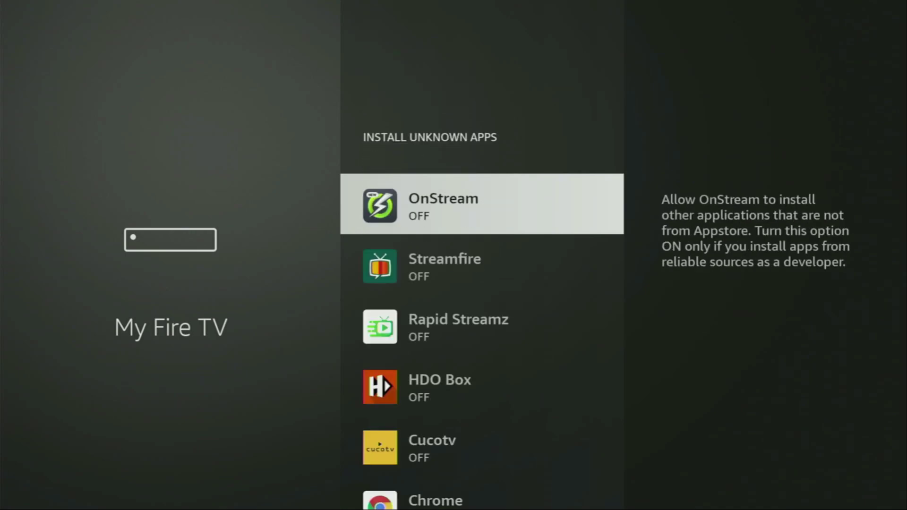
Turn on permission for Downloader to install unknown apps.
{"action": "key", "text": "Down"}
{"action": "key", "text": "Down"}
{"action": "key", "text": "Down"}
{"action": "key", "text": "Down"}
{"action": "key", "text": "Down"}
{"action": "key", "text": "Down"}
{"action": "key", "text": "Down"}
{"action": "key", "text": "Down"}
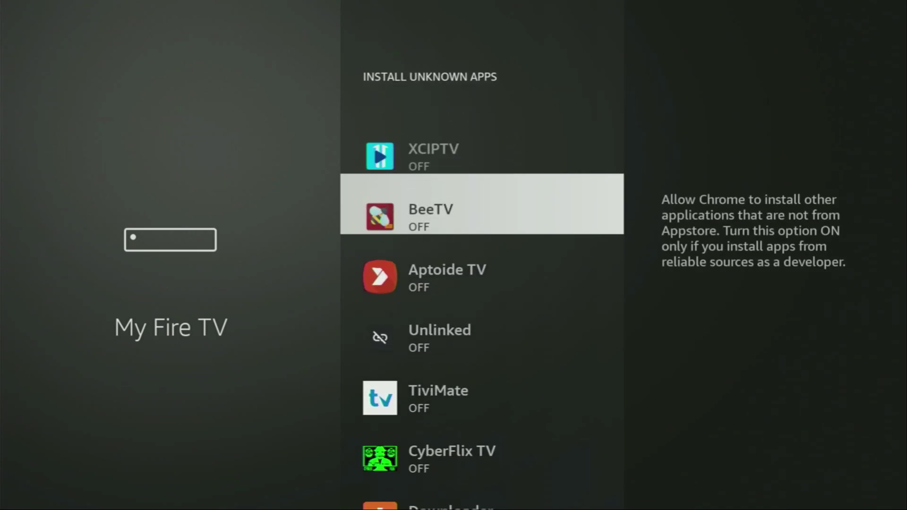
{"action": "key", "text": "Down"}
{"action": "key", "text": "Down"}
{"action": "key", "text": "Down"}
{"action": "key", "text": "Down"}
{"action": "key", "text": "Down"}
{"action": "key", "text": "Return"}
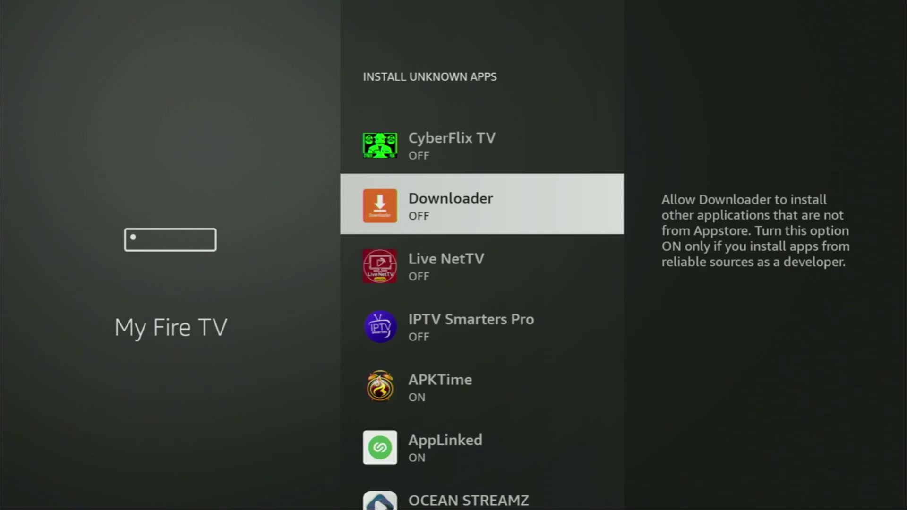
{"action": "key", "text": "Return"}
{"action": "key", "text": "Down"}
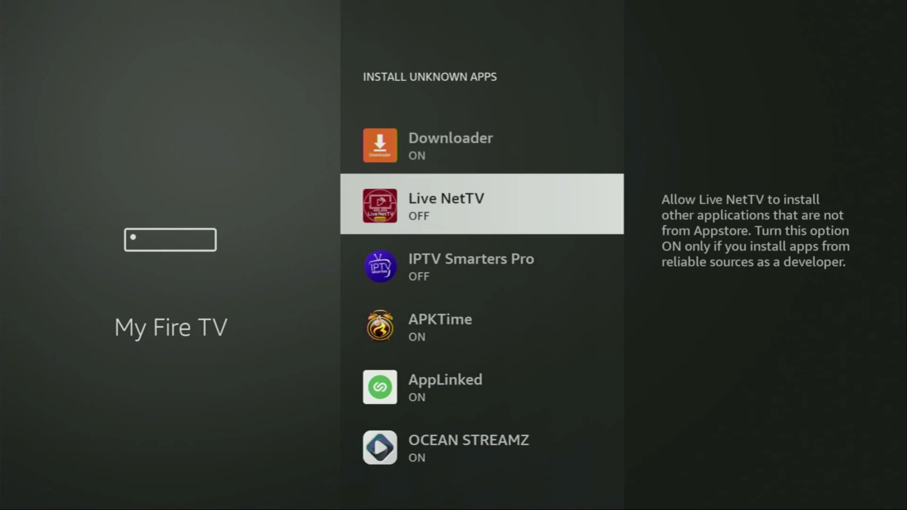
{"action": "key", "text": "Down"}
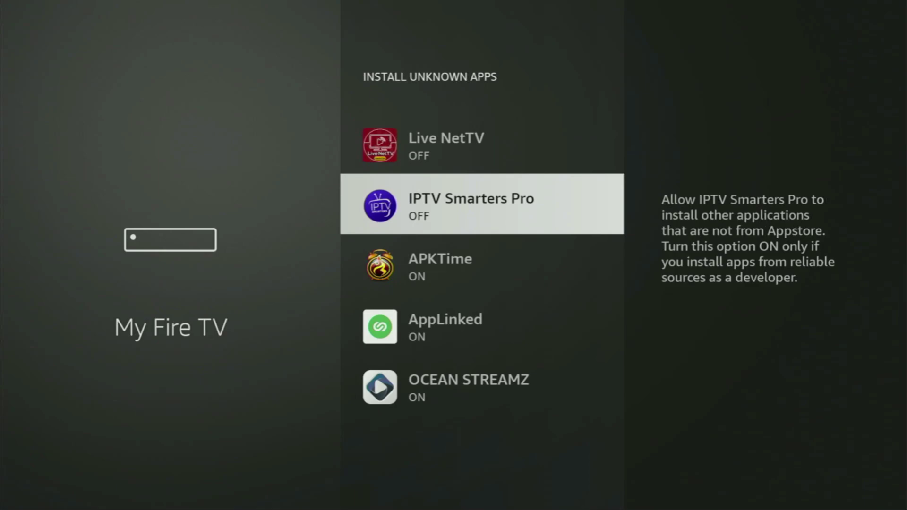
{"action": "key", "text": "Down"}
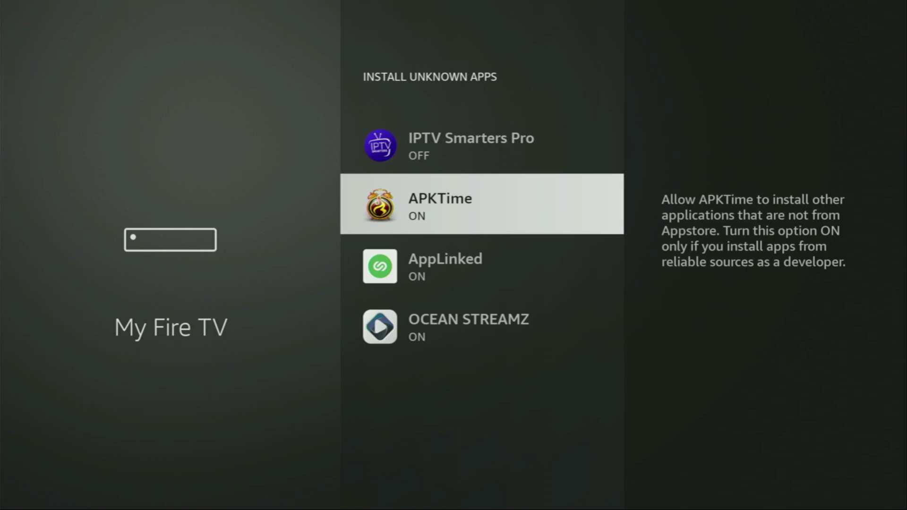
{"action": "key", "text": "Down"}
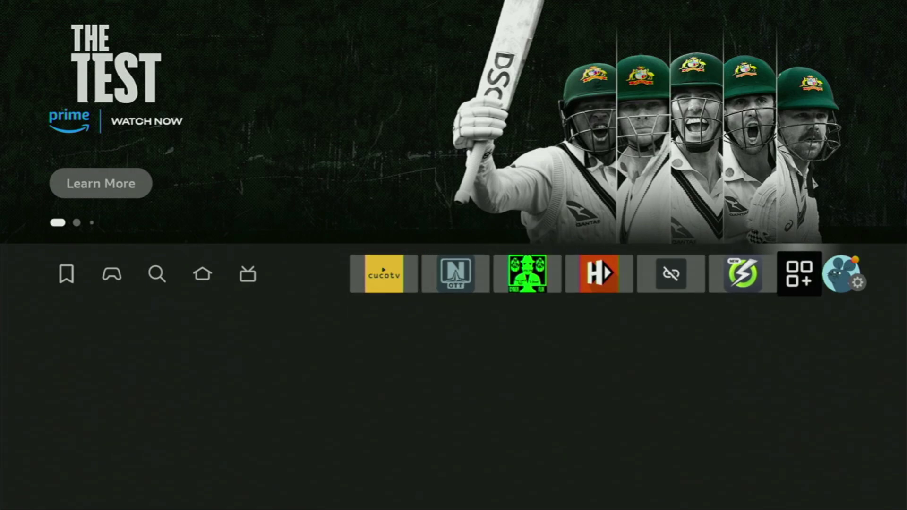
Open the full list of apps and channels from the home screen and launch NordVPN.
{"action": "key", "text": "Return"}
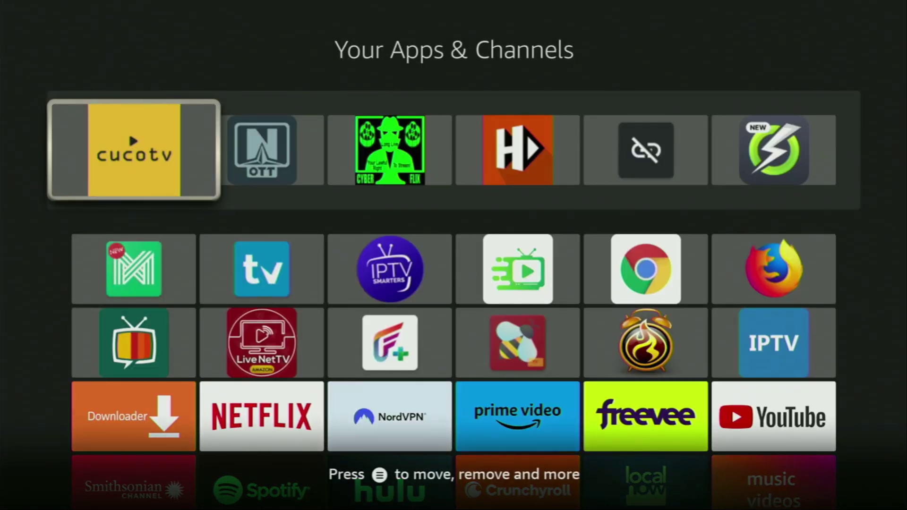
{"action": "key", "text": "Down"}
{"action": "key", "text": "Down"}
{"action": "key", "text": "Down"}
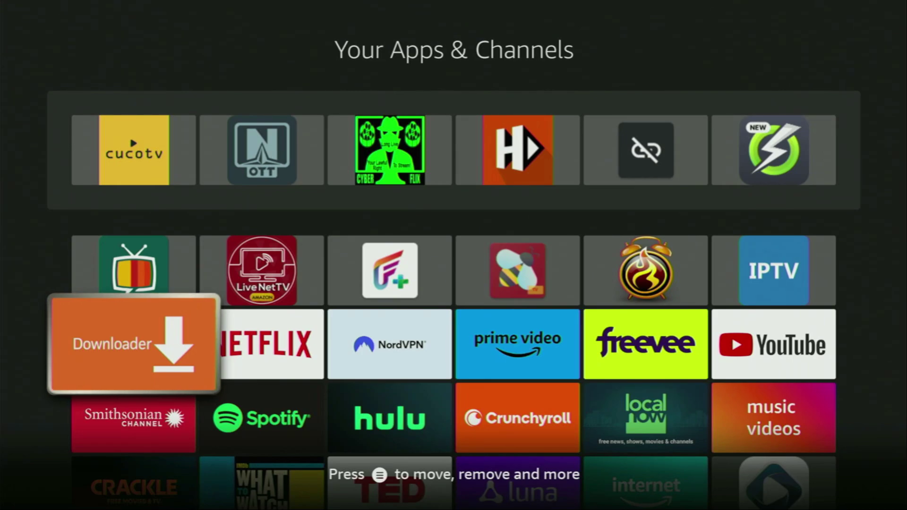
{"action": "key", "text": "Right"}
{"action": "key", "text": "Right"}
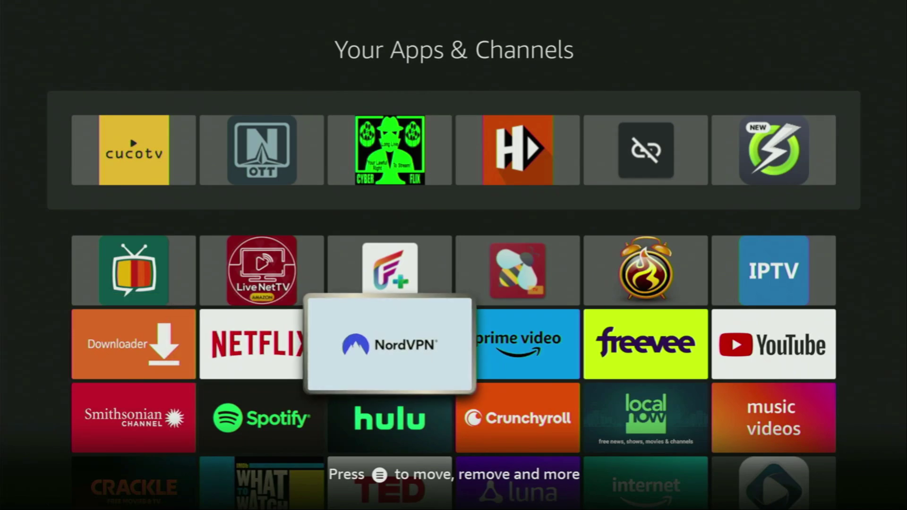
{"action": "key", "text": "Return"}
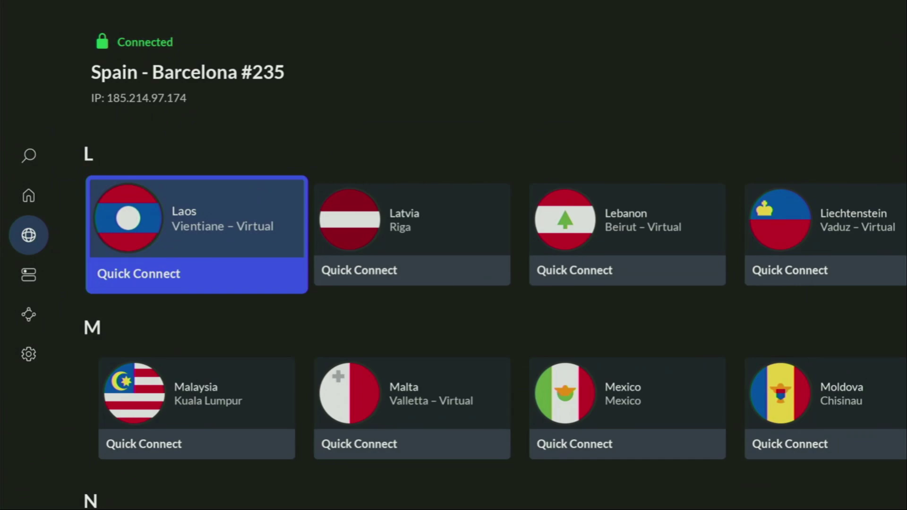
Browse the alphabetical list of VPN server countries.
{"action": "key", "text": "Down"}
{"action": "key", "text": "Down"}
{"action": "key", "text": "Down"}
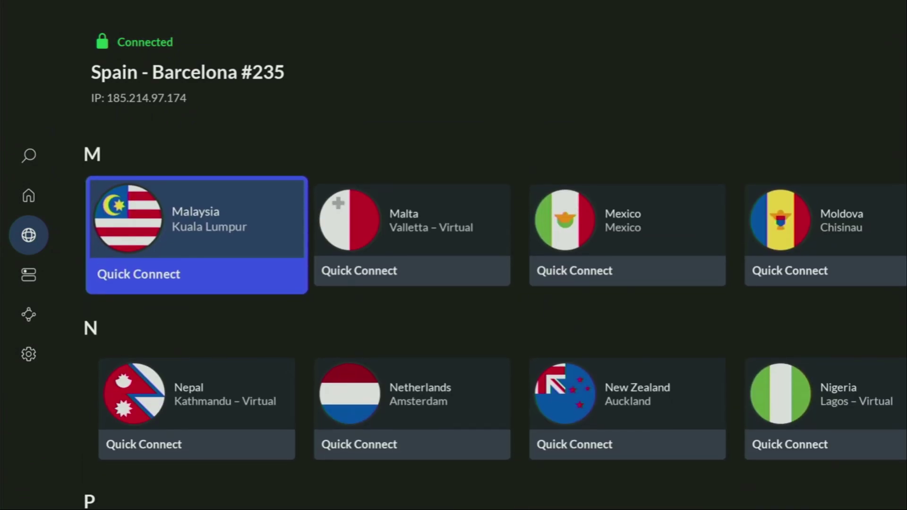
{"action": "key", "text": "Down"}
{"action": "key", "text": "Down"}
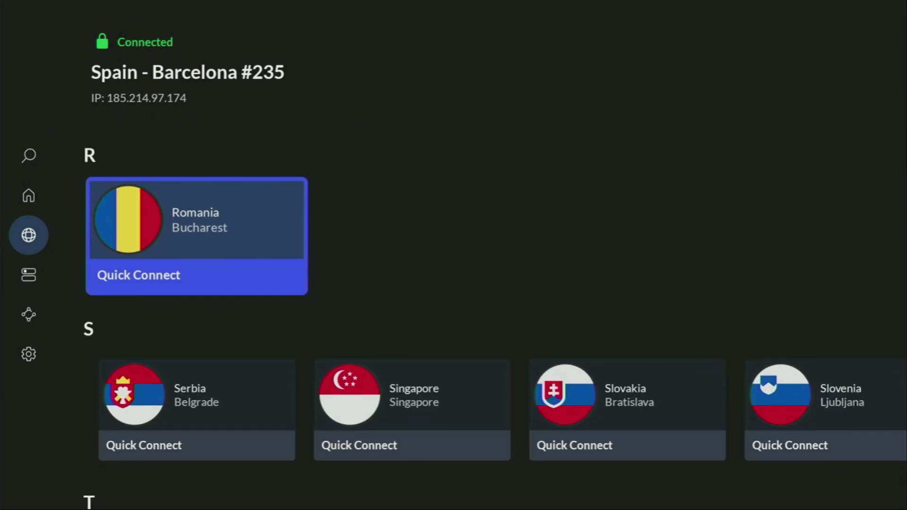
Switch to the VPN app's Home page and look over the suggested servers.
{"action": "key", "text": "Left"}
{"action": "key", "text": "Up"}
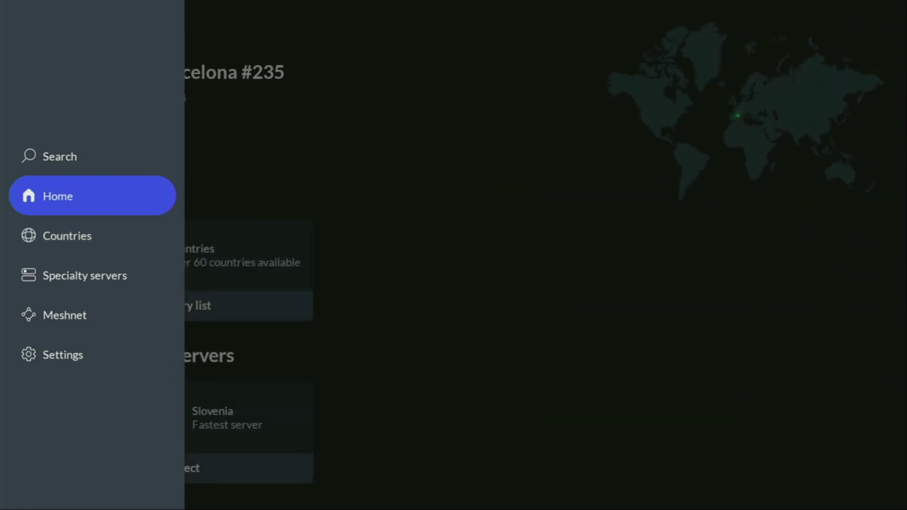
{"action": "key", "text": "Right"}
{"action": "key", "text": "Down"}
{"action": "key", "text": "Left"}
{"action": "key", "text": "Left"}
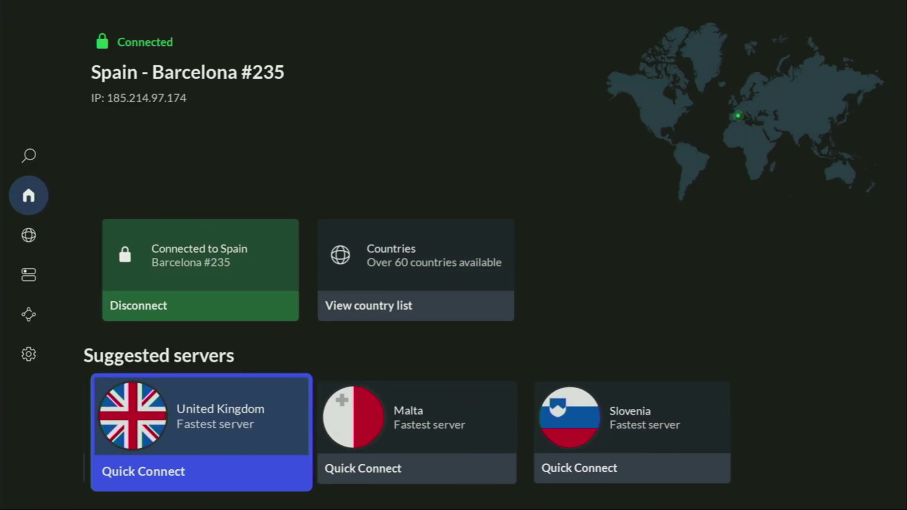
Open the full country list from the VPN app's Home page.
{"action": "key", "text": "Left"}
{"action": "key", "text": "Up"}
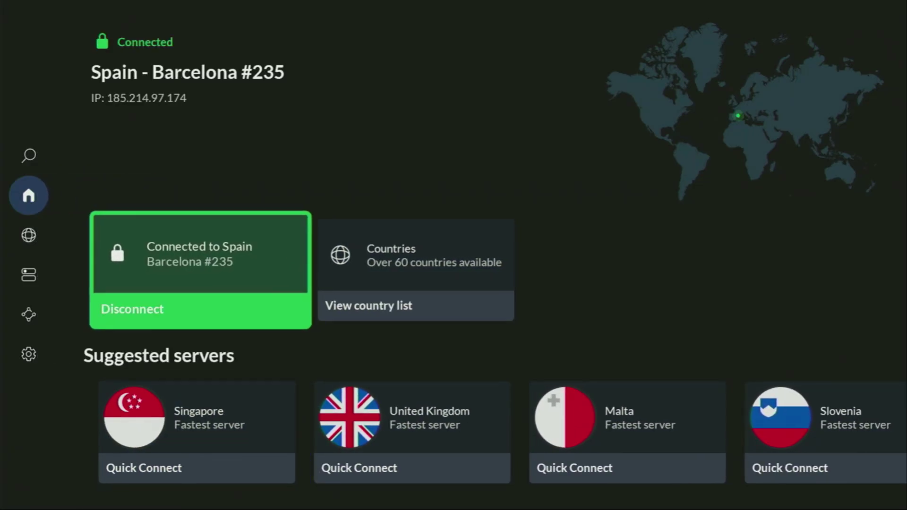
{"action": "key", "text": "Right"}
{"action": "key", "text": "Return"}
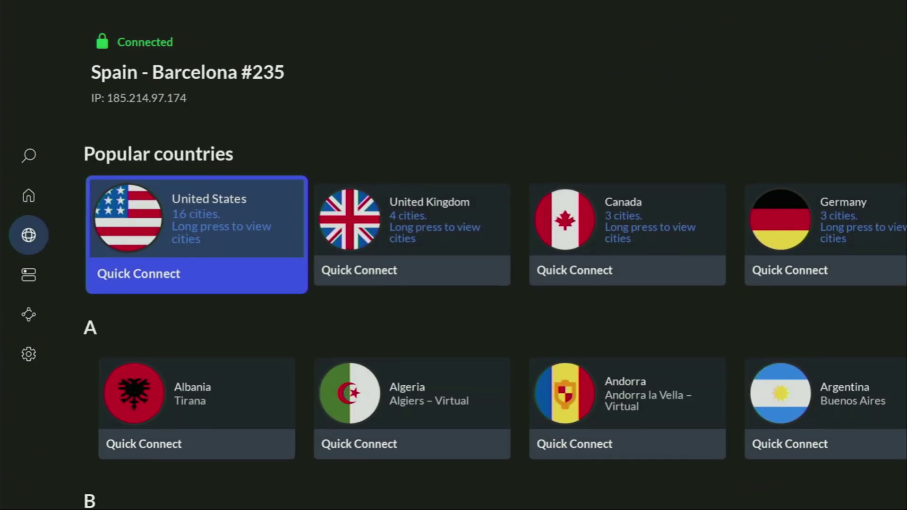
Find Germany under G in the country list and quick connect to its server.
{"action": "key", "text": "Down"}
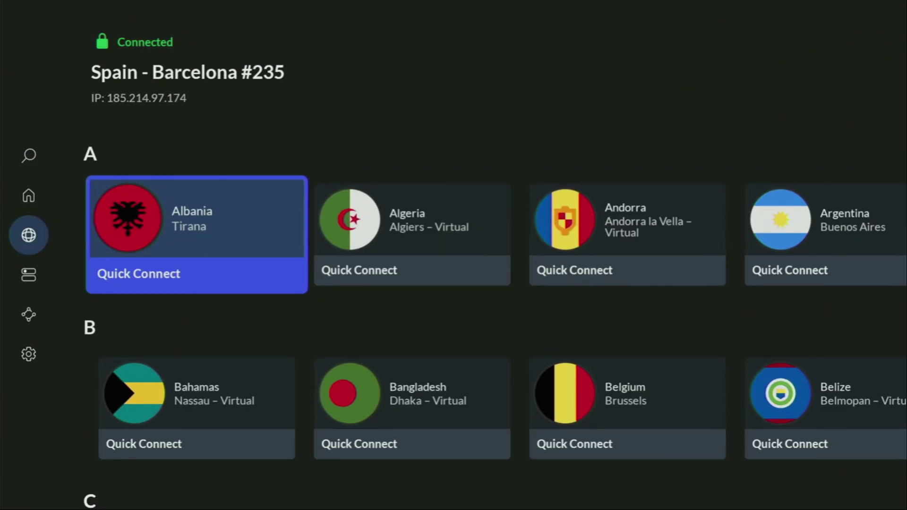
{"action": "key", "text": "Down"}
{"action": "key", "text": "Down"}
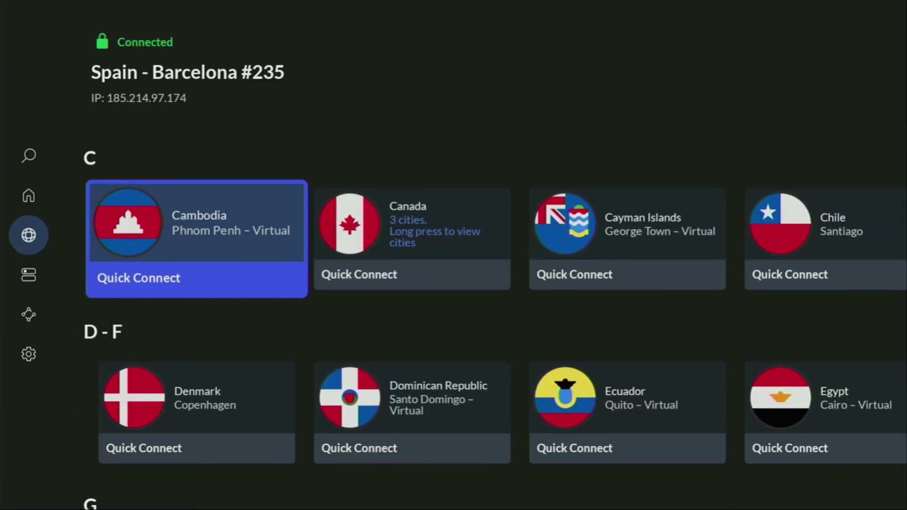
{"action": "key", "text": "Down"}
{"action": "key", "text": "Down"}
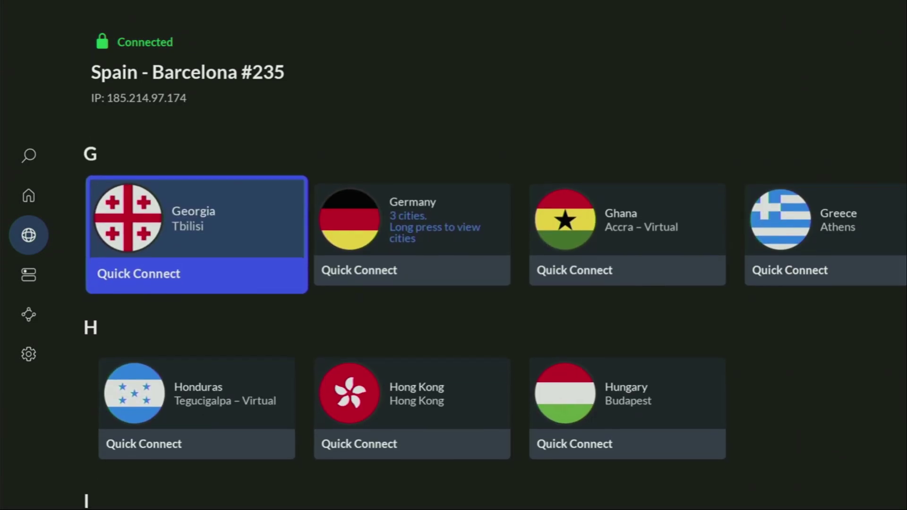
{"action": "key", "text": "Right"}
{"action": "key", "text": "Return"}
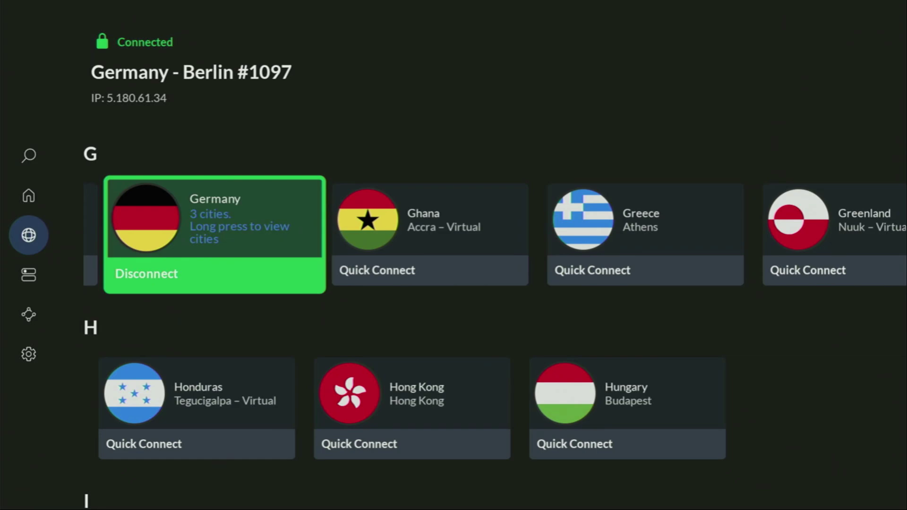
Browse the remaining VPN countries alphabetically from the H section onward to S.
{"action": "key", "text": "Down"}
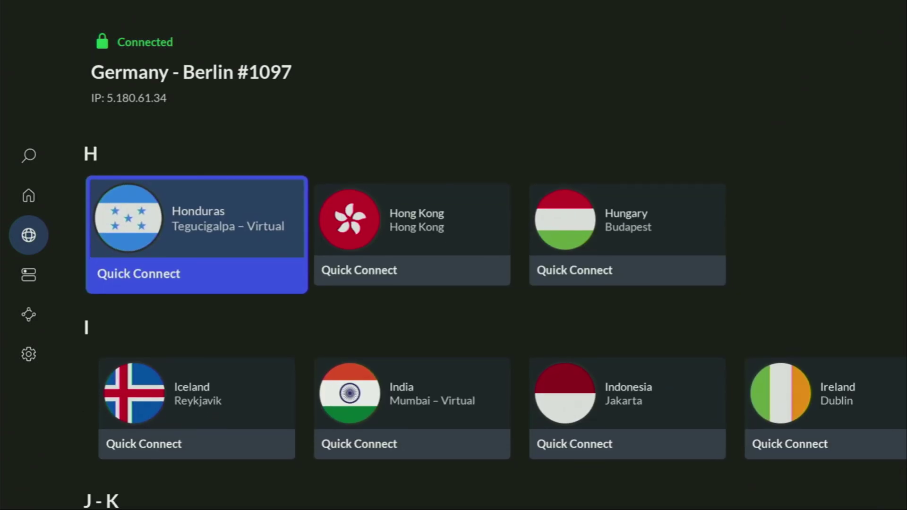
{"action": "key", "text": "Down"}
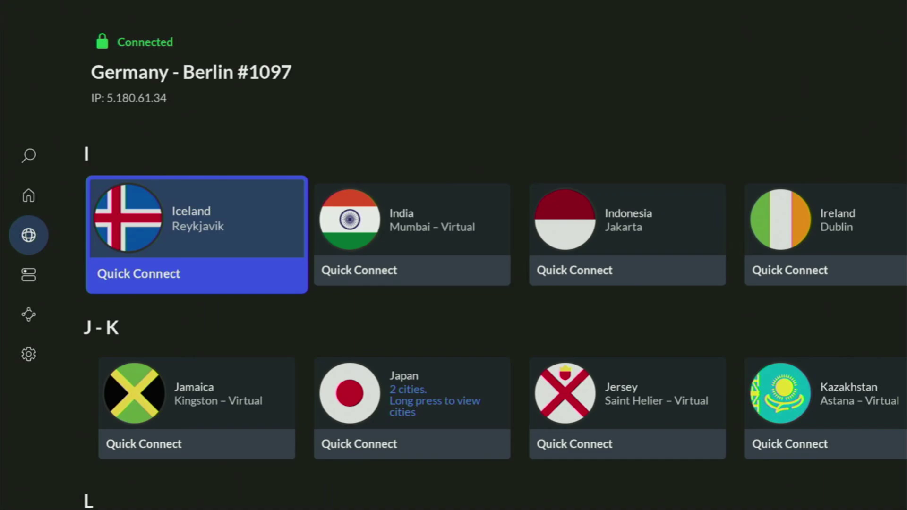
{"action": "key", "text": "Down"}
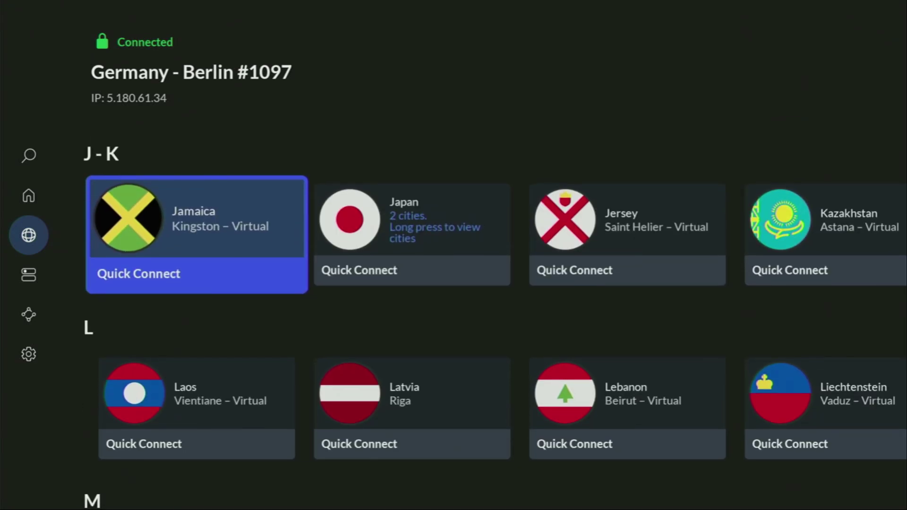
{"action": "key", "text": "Down"}
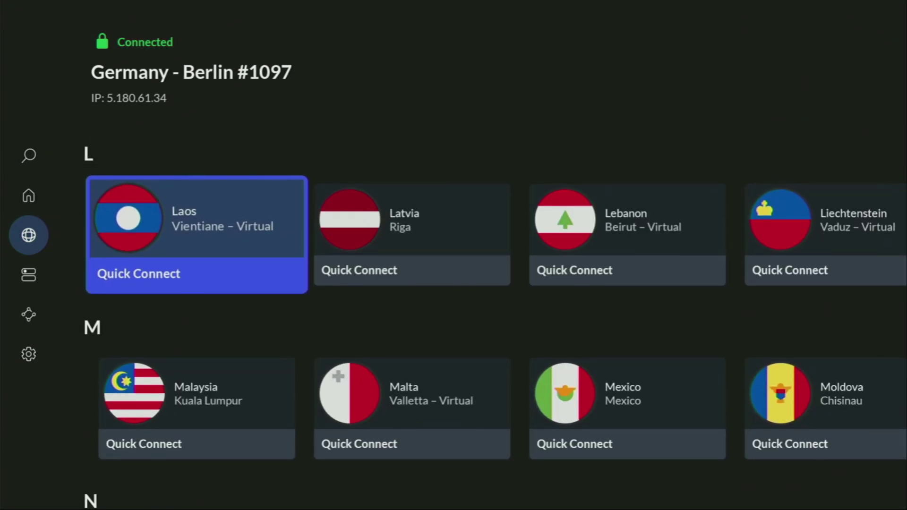
{"action": "key", "text": "Down"}
{"action": "key", "text": "Down"}
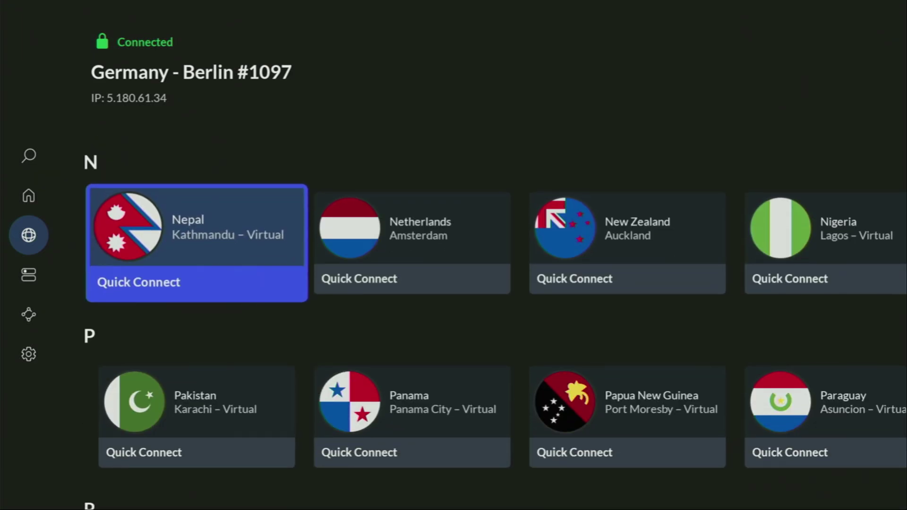
{"action": "key", "text": "Down"}
{"action": "key", "text": "Down"}
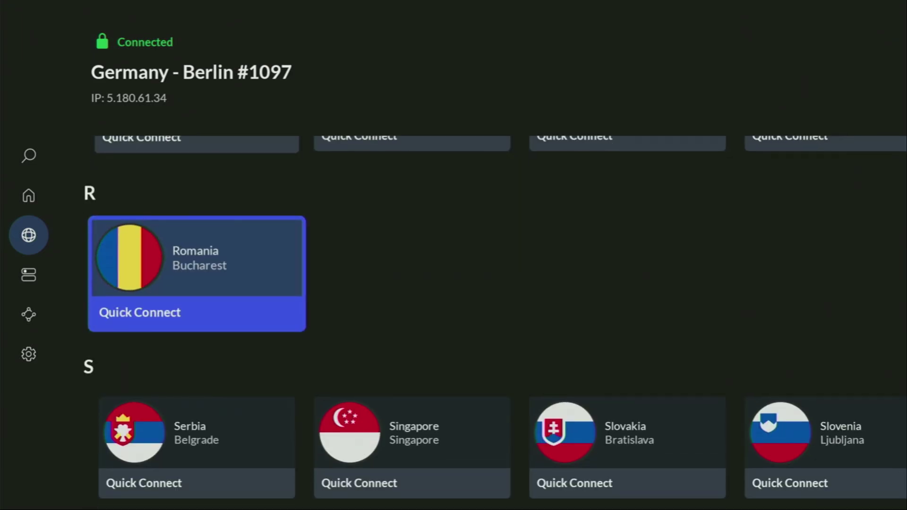
{"action": "key", "text": "Down"}
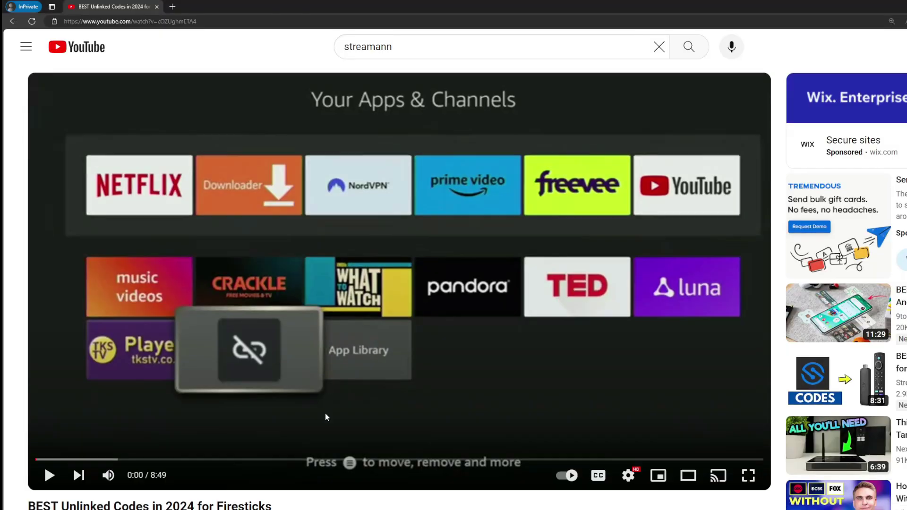
Open the topvpnoffer.com link from the YouTube video's pinned comment and highlight the NordVPN deal's headline.
{"action": "scroll", "coordinate": [324, 415], "scroll_direction": "down", "scroll_amount": 7}
{"action": "left_click", "coordinate": [312, 294]}
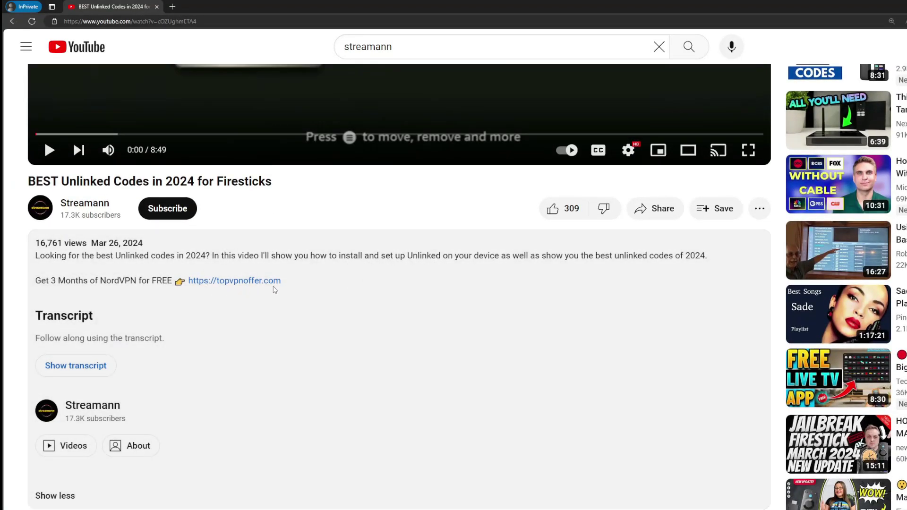
{"action": "scroll", "coordinate": [225, 293], "scroll_direction": "down", "scroll_amount": 1}
{"action": "scroll", "coordinate": [223, 293], "scroll_direction": "down", "scroll_amount": 5}
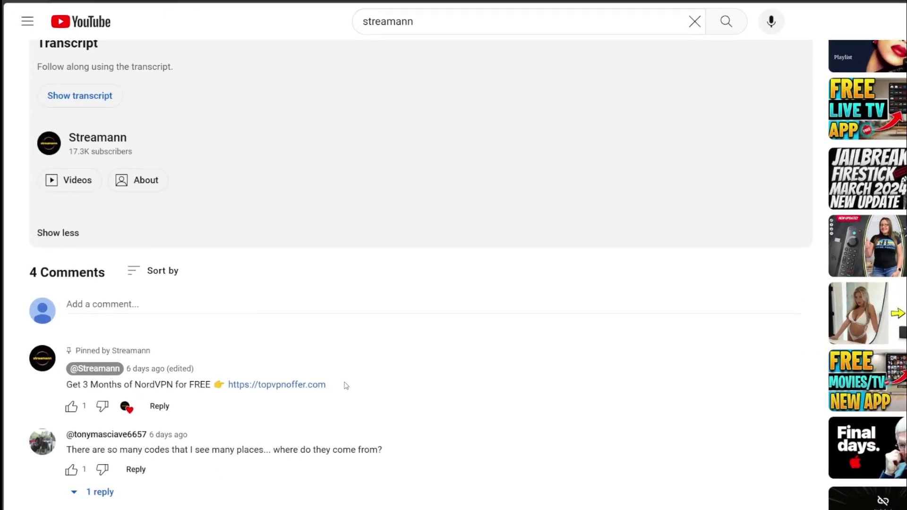
{"action": "left_click_drag", "start_coordinate": [312, 391], "coordinate": [218, 390]}
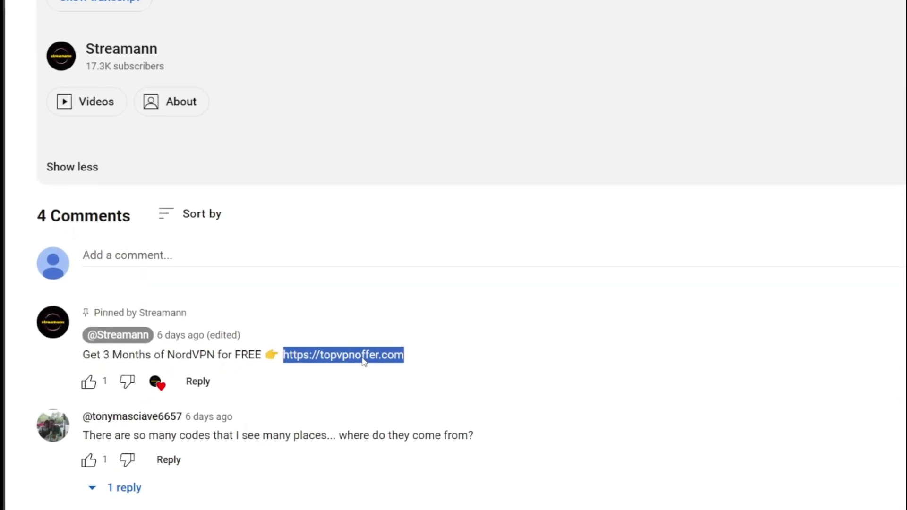
{"action": "left_click", "coordinate": [328, 372]}
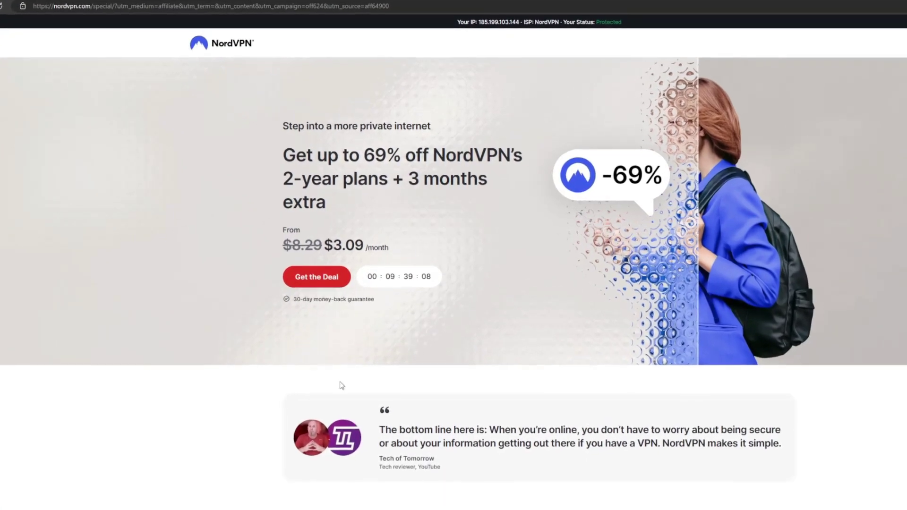
{"action": "left_click_drag", "start_coordinate": [406, 176], "coordinate": [493, 191]}
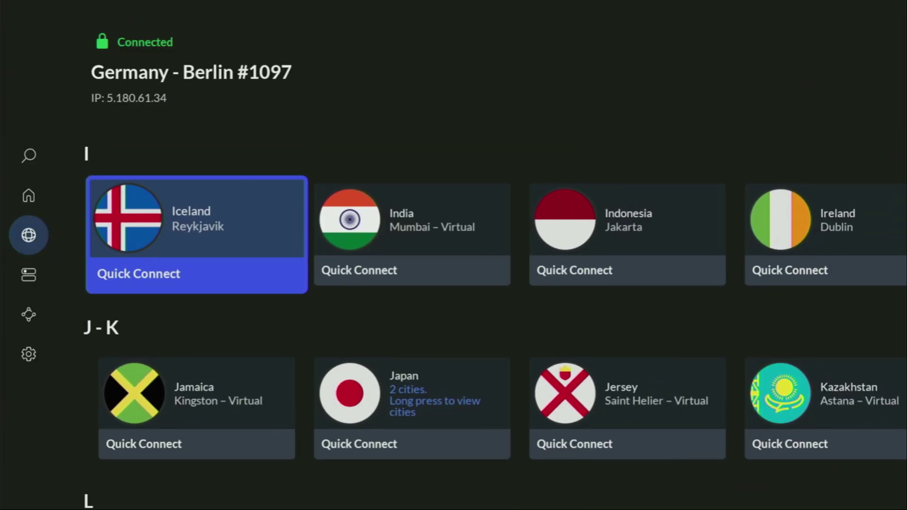
{"action": "key", "text": "Up"}
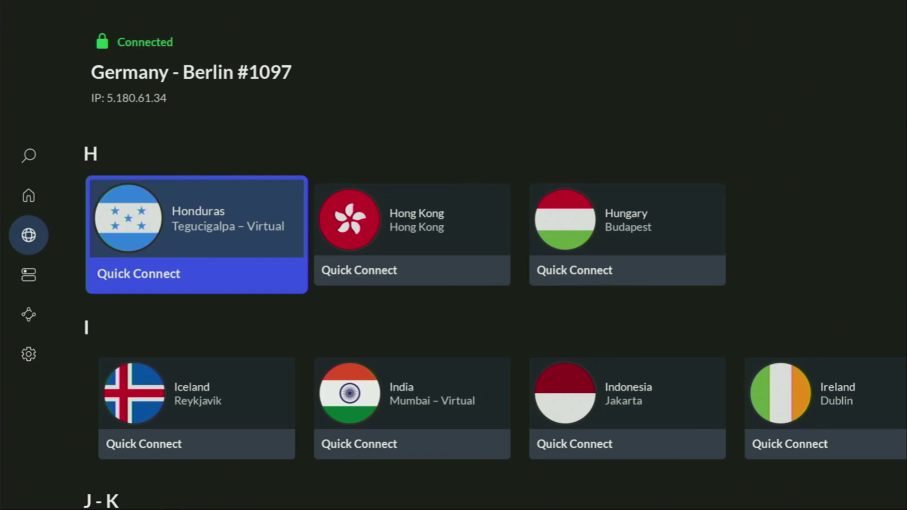
{"action": "key", "text": "Up"}
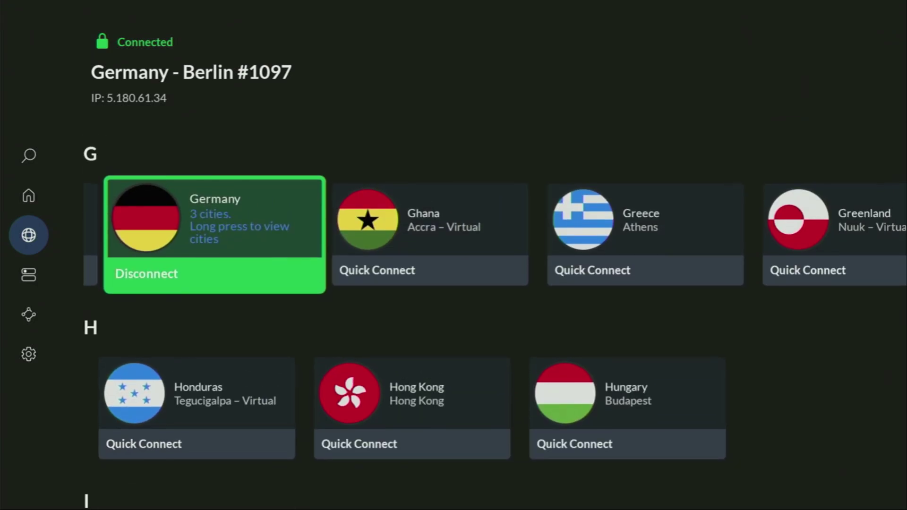
{"action": "key", "text": "Up"}
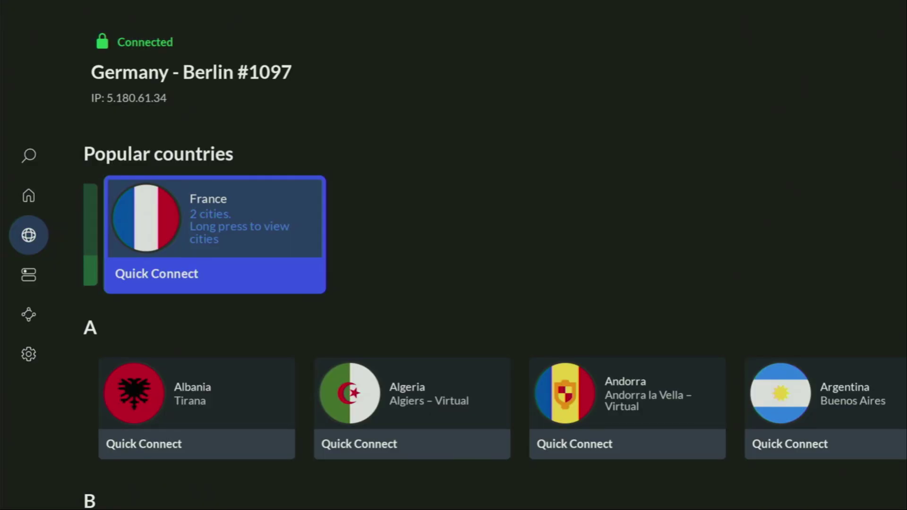
{"action": "key", "text": "Down"}
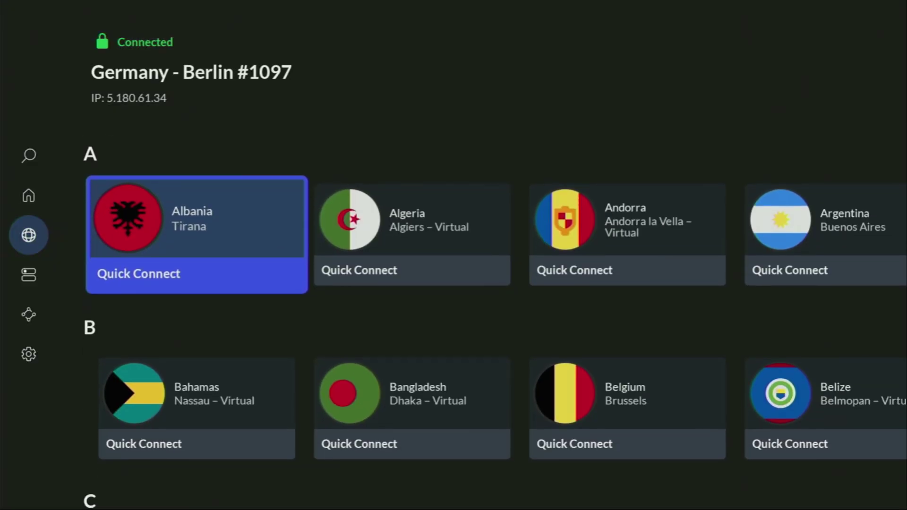
Return to the Fire TV home screen and open the full list of apps and channels.
{"action": "key", "text": "Home"}
{"action": "key", "text": "Right"}
{"action": "key", "text": "Right"}
{"action": "key", "text": "Right"}
{"action": "key", "text": "Right"}
{"action": "key", "text": "Right"}
{"action": "key", "text": "Right"}
{"action": "key", "text": "Right"}
{"action": "key", "text": "Right"}
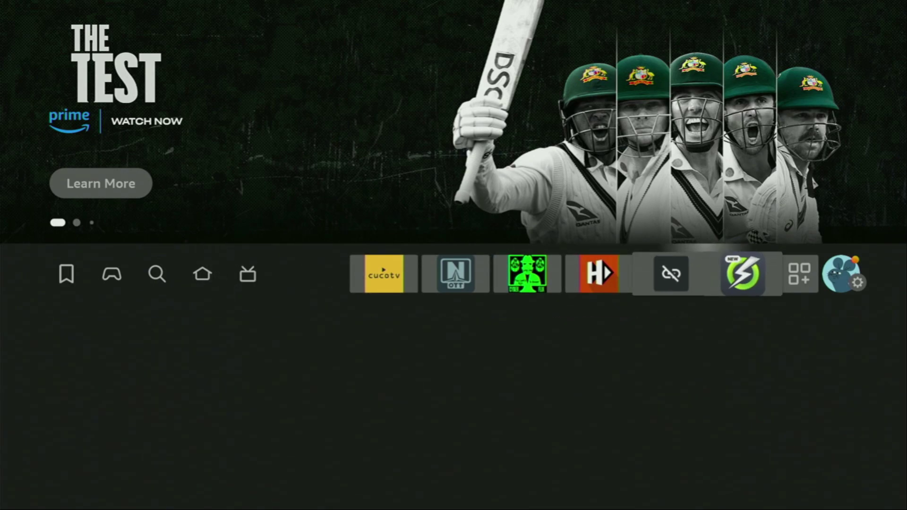
{"action": "key", "text": "Return"}
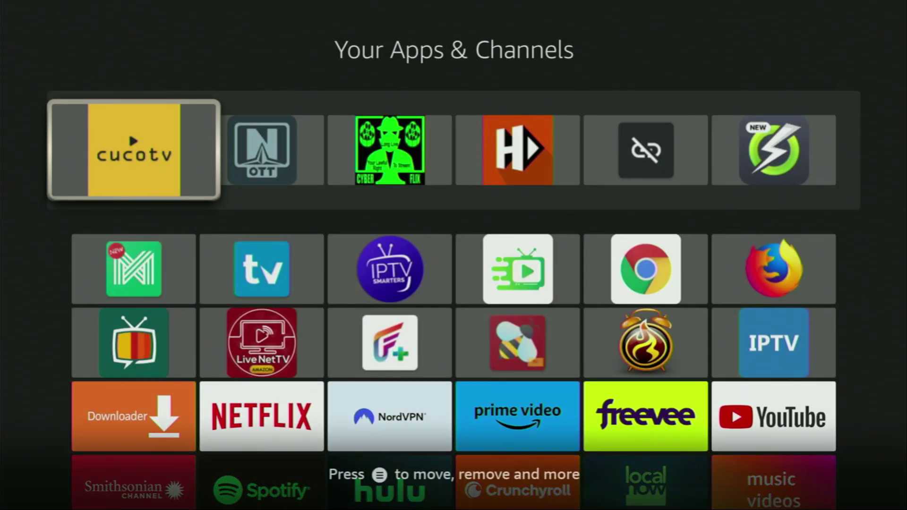
Launch Downloader from the list of apps and channels.
{"action": "key", "text": "Down"}
{"action": "key", "text": "Down"}
{"action": "key", "text": "Down"}
{"action": "key", "text": "Return"}
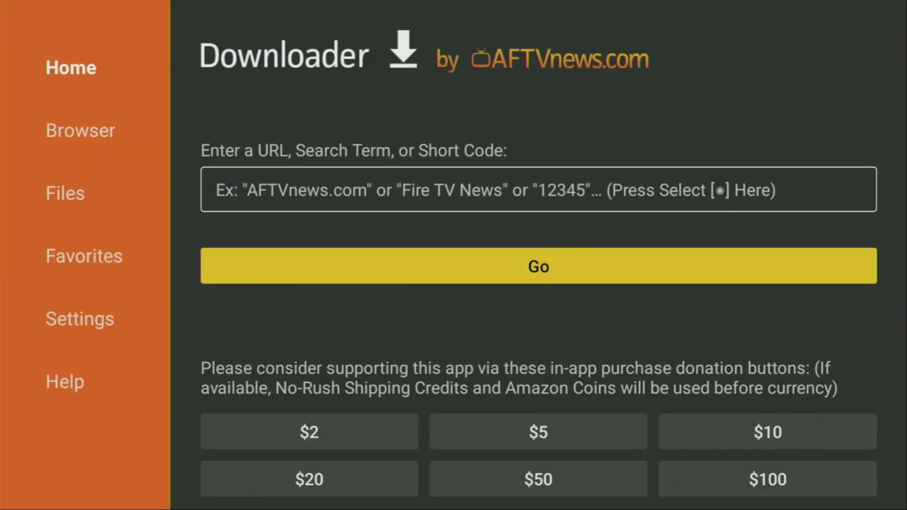
Open the URL field on Downloader's Home page and enter iptv as the start of the address.
{"action": "key", "text": "Left"}
{"action": "key", "text": "Up"}
{"action": "key", "text": "Up"}
{"action": "key", "text": "Up"}
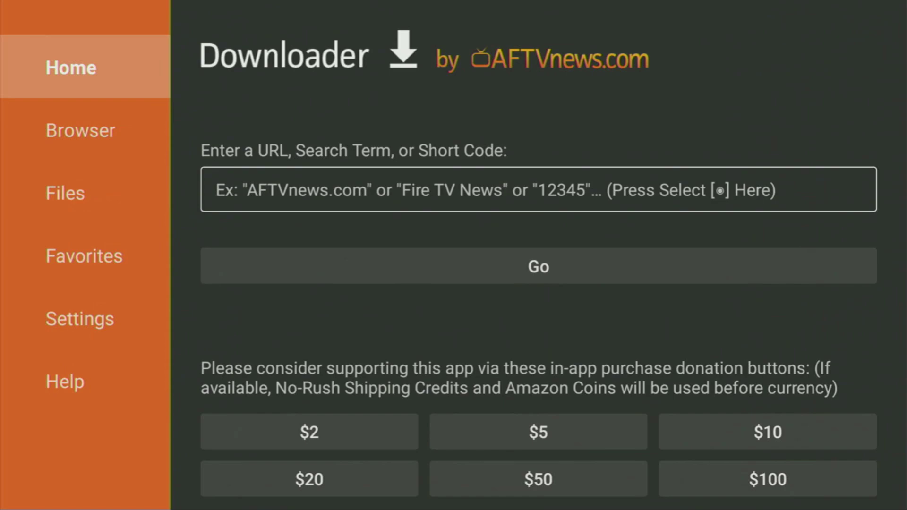
{"action": "key", "text": "Down"}
{"action": "key", "text": "Up"}
{"action": "key", "text": "Right"}
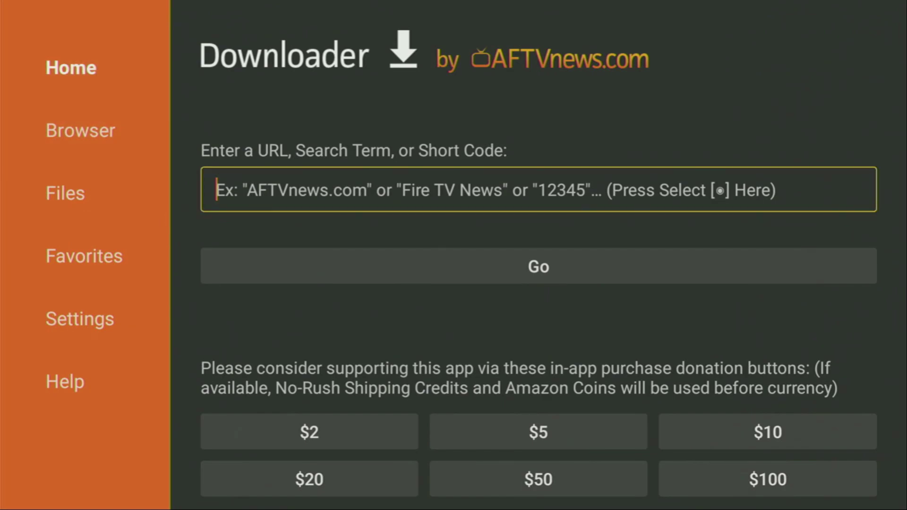
{"action": "key", "text": "Return"}
{"action": "key", "text": "Right"}
{"action": "key", "text": "Right"}
{"action": "key", "text": "Right"}
{"action": "key", "text": "Right"}
{"action": "key", "text": "Right"}
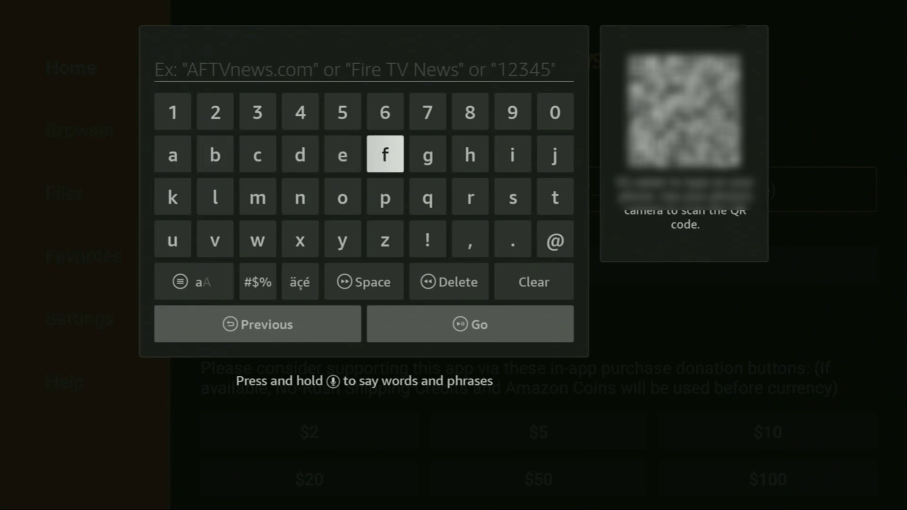
{"action": "key", "text": "Right"}
{"action": "key", "text": "Right"}
{"action": "key", "text": "Right"}
{"action": "key", "text": "Return"}
{"action": "key", "text": "Down"}
{"action": "key", "text": "Left"}
{"action": "key", "text": "Left"}
{"action": "key", "text": "Left"}
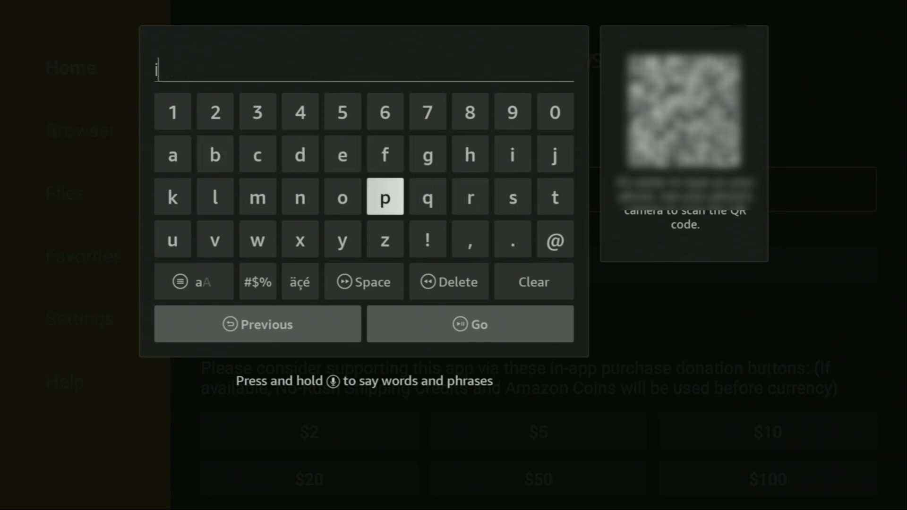
{"action": "key", "text": "Return"}
{"action": "key", "text": "Right"}
{"action": "key", "text": "Right"}
{"action": "key", "text": "Right"}
{"action": "key", "text": "Right"}
{"action": "key", "text": "Return"}
{"action": "key", "text": "Down"}
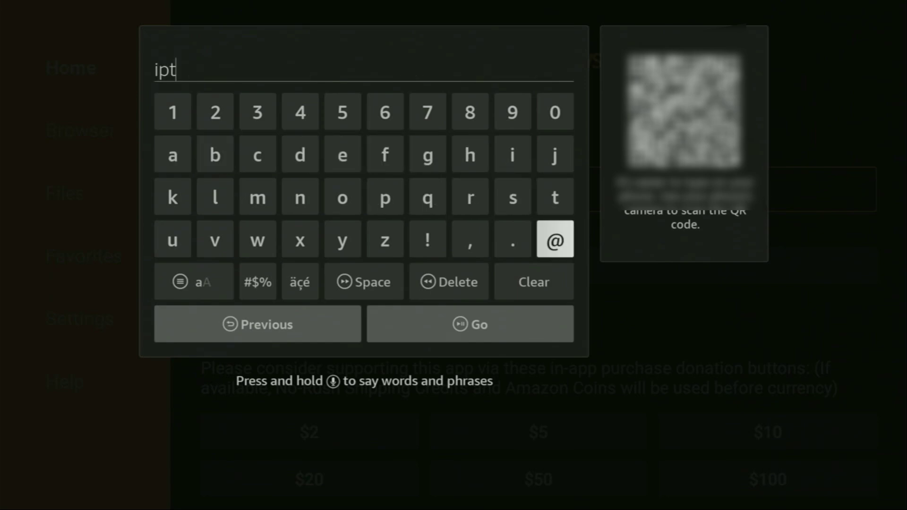
{"action": "key", "text": "Right"}
{"action": "key", "text": "Right"}
{"action": "key", "text": "Return"}
Append extreme to the address so that it reads iptvextreme.
{"action": "key", "text": "Up"}
{"action": "key", "text": "Up"}
{"action": "key", "text": "Right"}
{"action": "key", "text": "Right"}
{"action": "key", "text": "Right"}
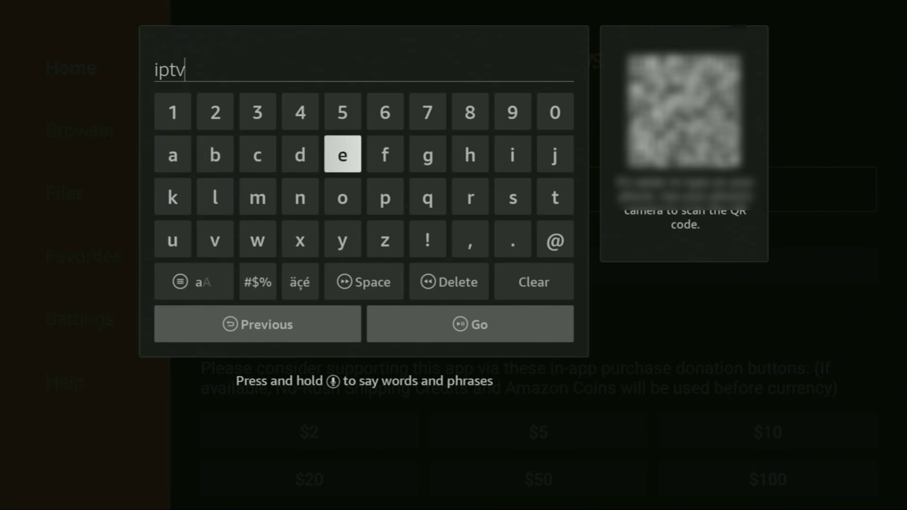
{"action": "key", "text": "Return"}
{"action": "key", "text": "Down"}
{"action": "key", "text": "Down"}
{"action": "key", "text": "Left"}
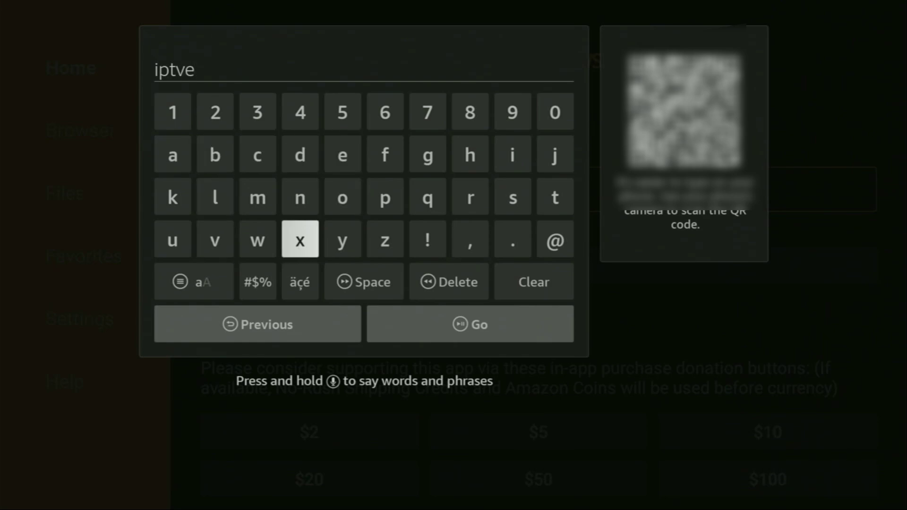
{"action": "key", "text": "Return"}
{"action": "key", "text": "Up"}
{"action": "key", "text": "Right"}
{"action": "key", "text": "Right"}
{"action": "key", "text": "Right"}
{"action": "key", "text": "Right"}
{"action": "key", "text": "Right"}
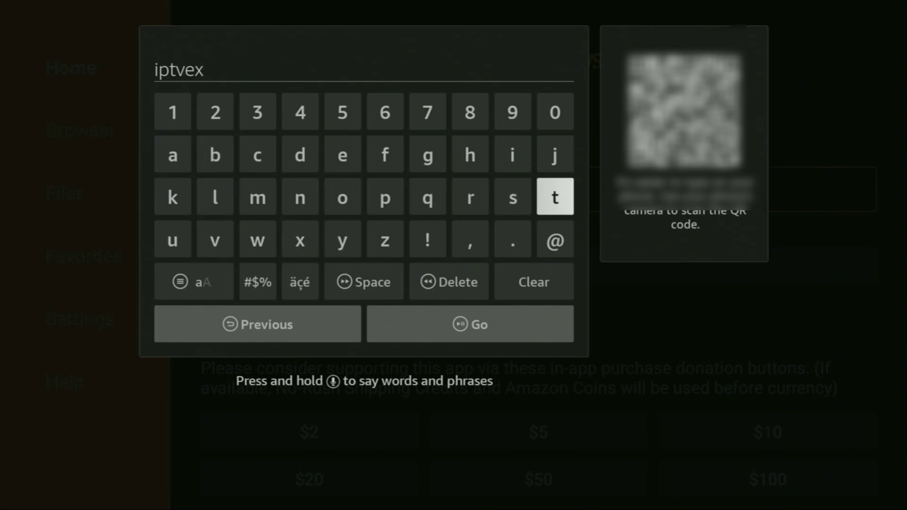
{"action": "key", "text": "Return"}
{"action": "key", "text": "Left"}
{"action": "key", "text": "Left"}
{"action": "key", "text": "Return"}
{"action": "key", "text": "Up"}
{"action": "key", "text": "Left"}
{"action": "key", "text": "Left"}
{"action": "key", "text": "Left"}
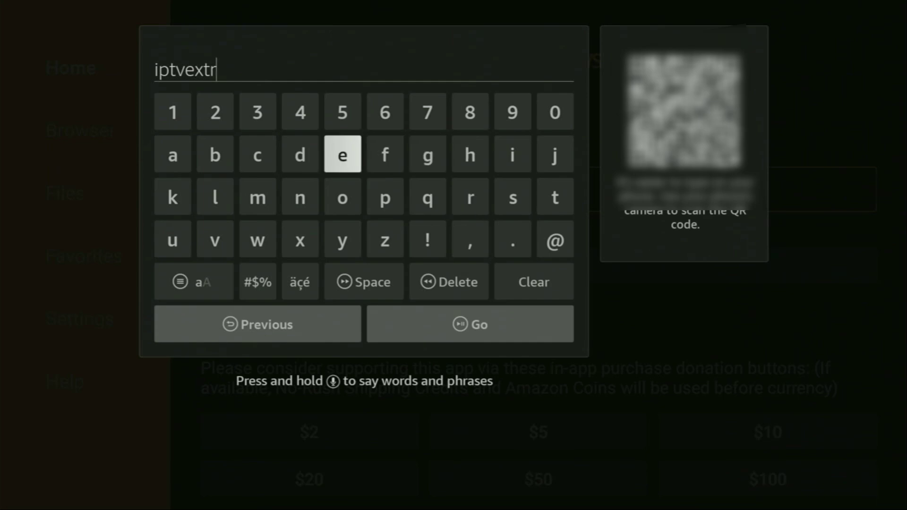
{"action": "key", "text": "Return"}
{"action": "key", "text": "Down"}
{"action": "key", "text": "Left"}
{"action": "key", "text": "Left"}
{"action": "key", "text": "Return"}
{"action": "key", "text": "Up"}
{"action": "key", "text": "Right"}
{"action": "key", "text": "Return"}
Add the .eu ending to complete the address as iptvextreme.eu.
{"action": "key", "text": "Down"}
{"action": "key", "text": "Down"}
{"action": "key", "text": "Right"}
{"action": "key", "text": "Right"}
{"action": "key", "text": "Right"}
{"action": "key", "text": "Right"}
{"action": "key", "text": "Return"}
{"action": "key", "text": "Up"}
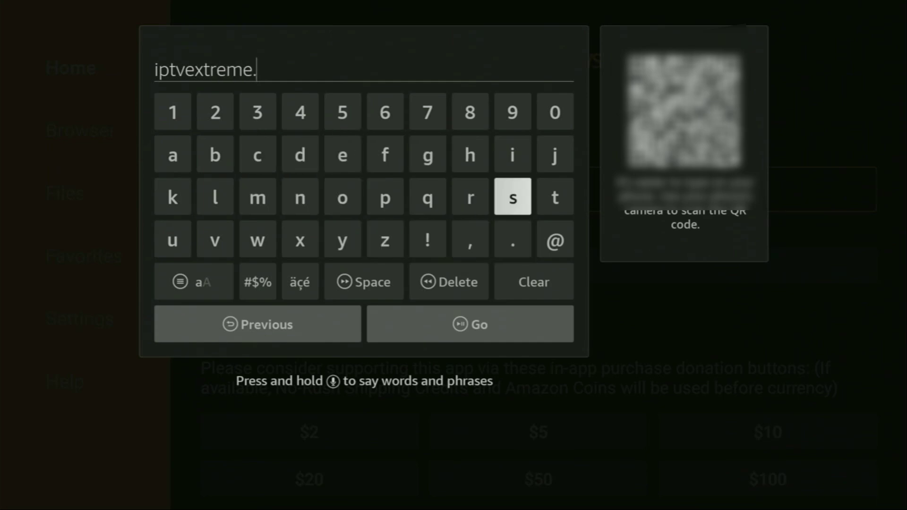
{"action": "key", "text": "Left"}
{"action": "key", "text": "Left"}
{"action": "key", "text": "Left"}
{"action": "key", "text": "Left"}
{"action": "key", "text": "Up"}
{"action": "key", "text": "Return"}
{"action": "key", "text": "Down"}
{"action": "key", "text": "Left"}
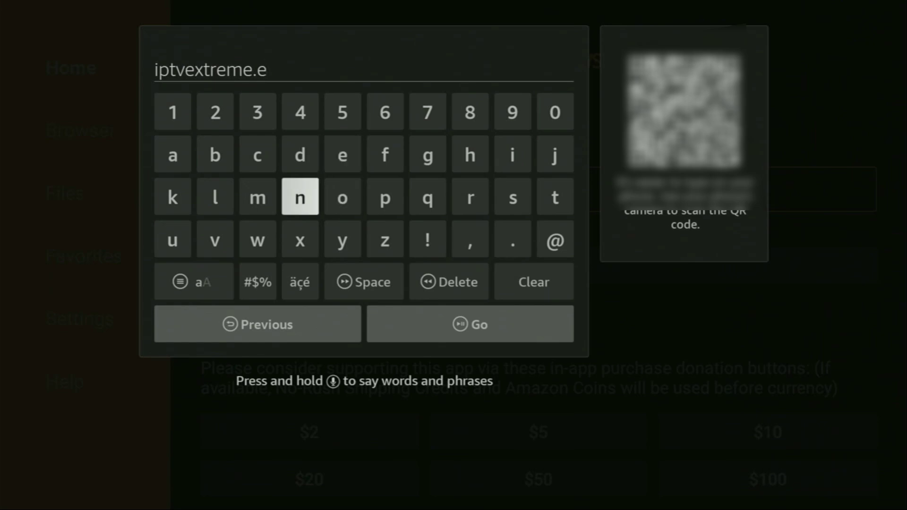
{"action": "key", "text": "Left"}
{"action": "key", "text": "Left"}
{"action": "key", "text": "Left"}
{"action": "key", "text": "Down"}
{"action": "key", "text": "Return"}
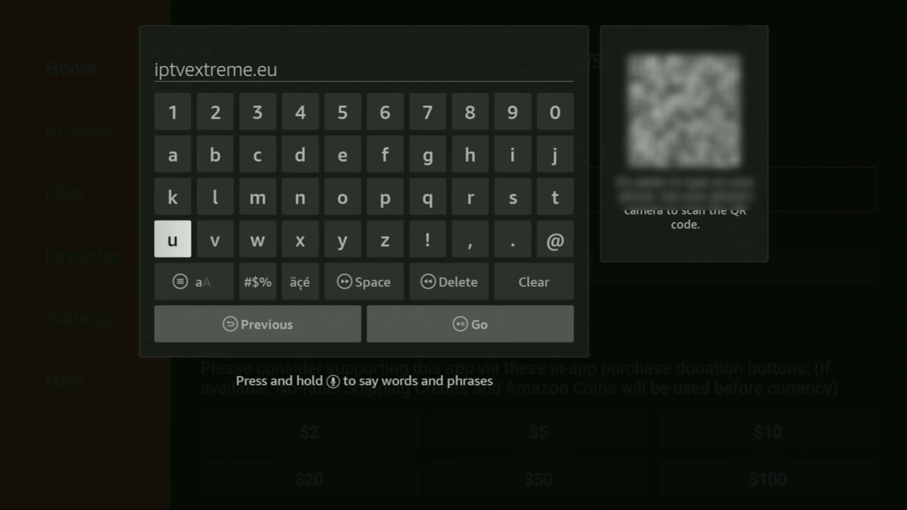
Load the entered address and follow the APK download link on the IPTV Extreme page.
{"action": "key", "text": "Down"}
{"action": "key", "text": "Down"}
{"action": "key", "text": "Right"}
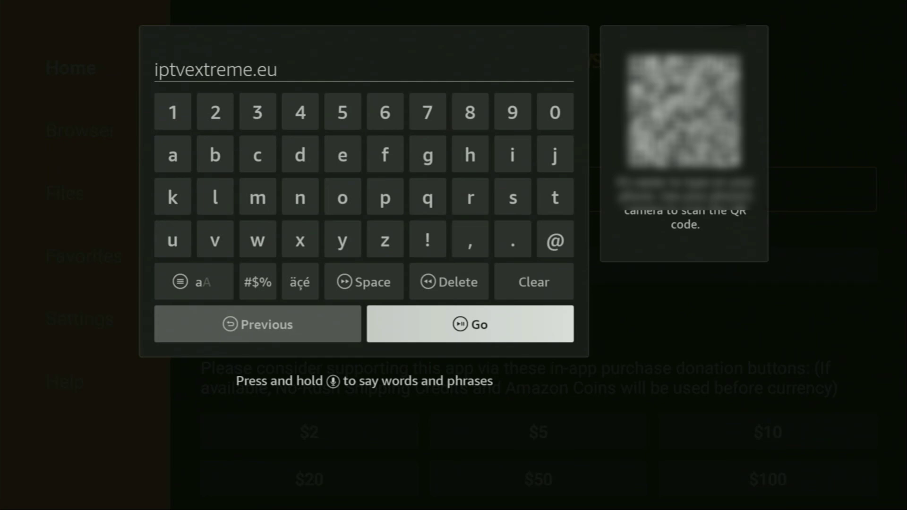
{"action": "key", "text": "Return"}
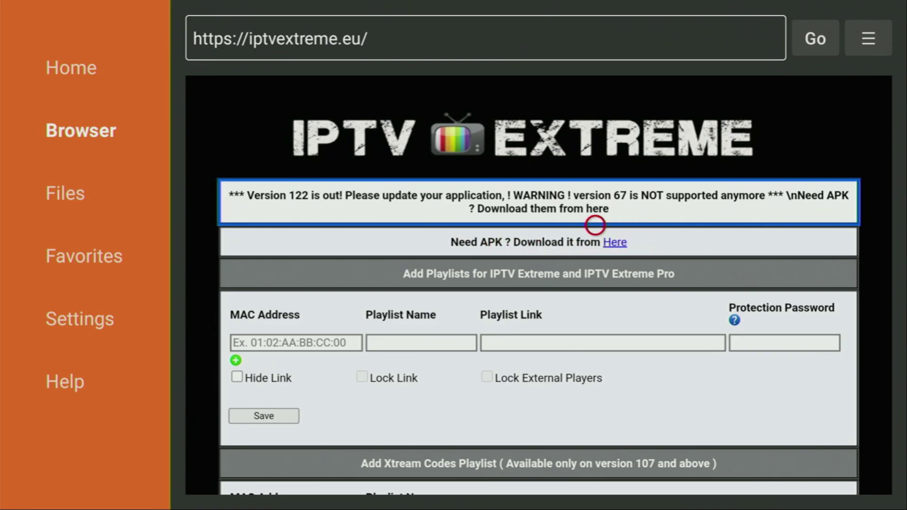
{"action": "left_click", "coordinate": [611, 233]}
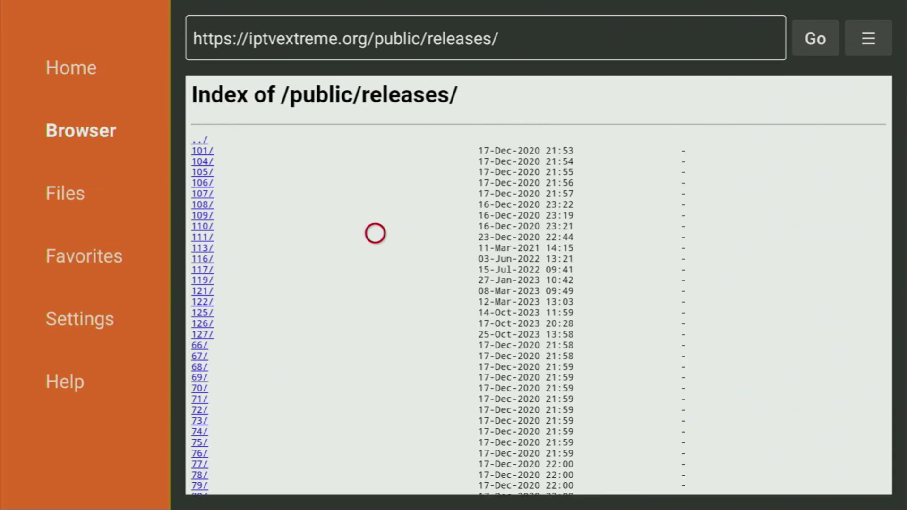
Enlarge the releases index by one zoom level and move the pointer down the version folders.
{"action": "key", "text": "Menu"}
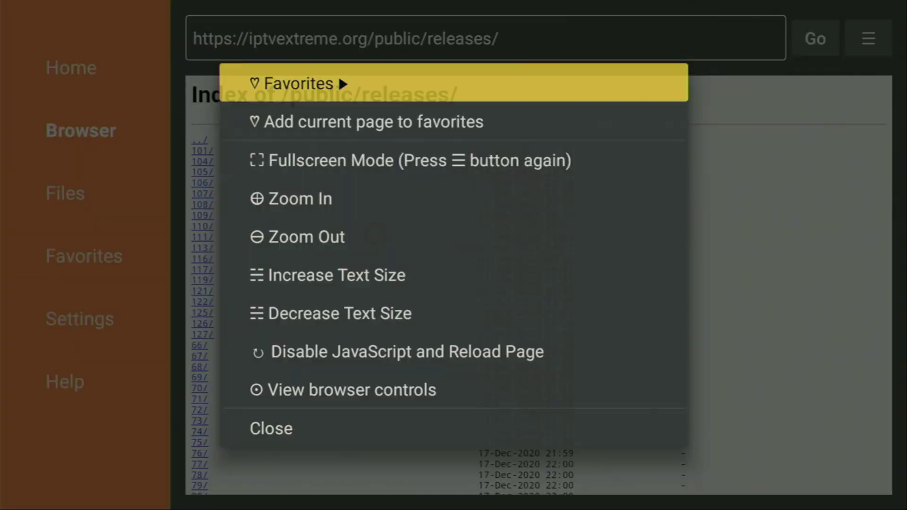
{"action": "key", "text": "Down"}
{"action": "key", "text": "Down"}
{"action": "key", "text": "Down"}
{"action": "key", "text": "Return"}
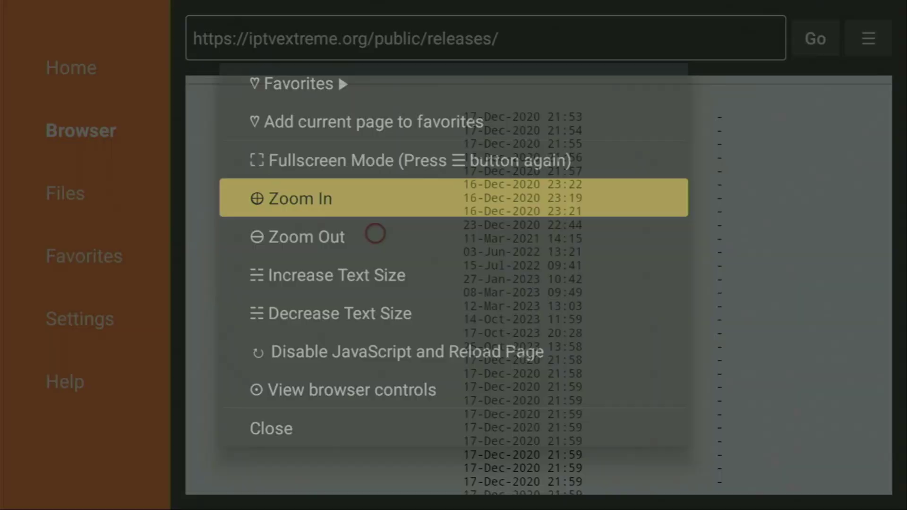
{"action": "key", "text": "Left"}
{"action": "key", "text": "Left"}
{"action": "key", "text": "Left"}
{"action": "key", "text": "Left"}
{"action": "key", "text": "Down"}
{"action": "key", "text": "Down"}
{"action": "key", "text": "Down"}
{"action": "key", "text": "Down"}
{"action": "key", "text": "Down"}
{"action": "key", "text": "Down"}
{"action": "key", "text": "Down"}
{"action": "key", "text": "Down"}
{"action": "key", "text": "Down"}
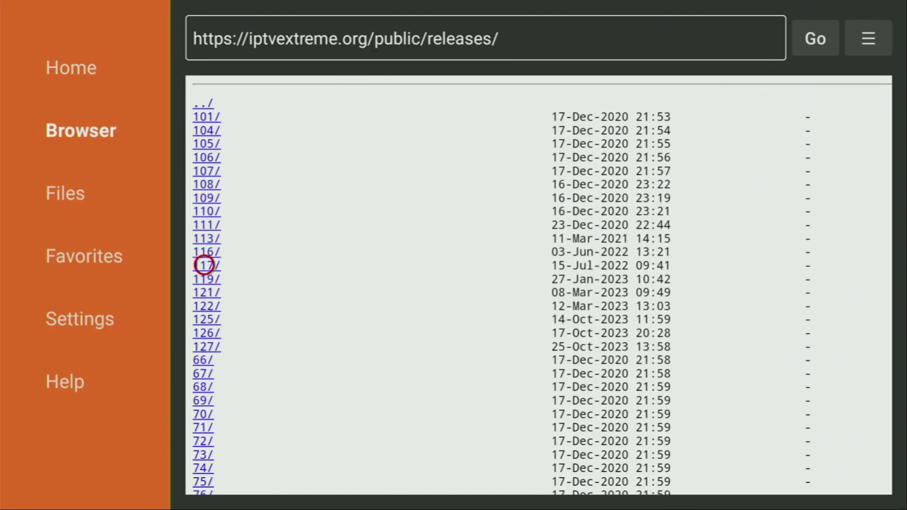
Examine the most recent version folders and their dates in the releases index.
{"action": "key", "text": "Right"}
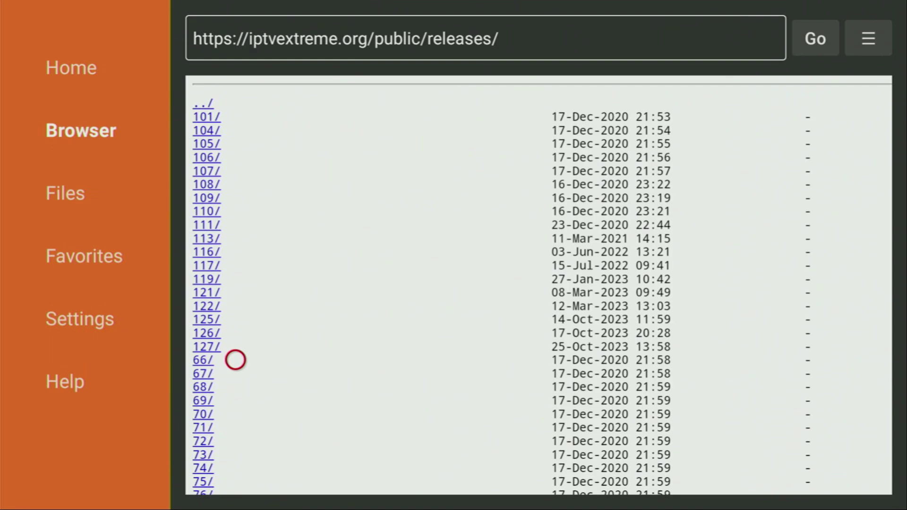
{"action": "key", "text": "Left"}
{"action": "key", "text": "Right"}
{"action": "key", "text": "Up"}
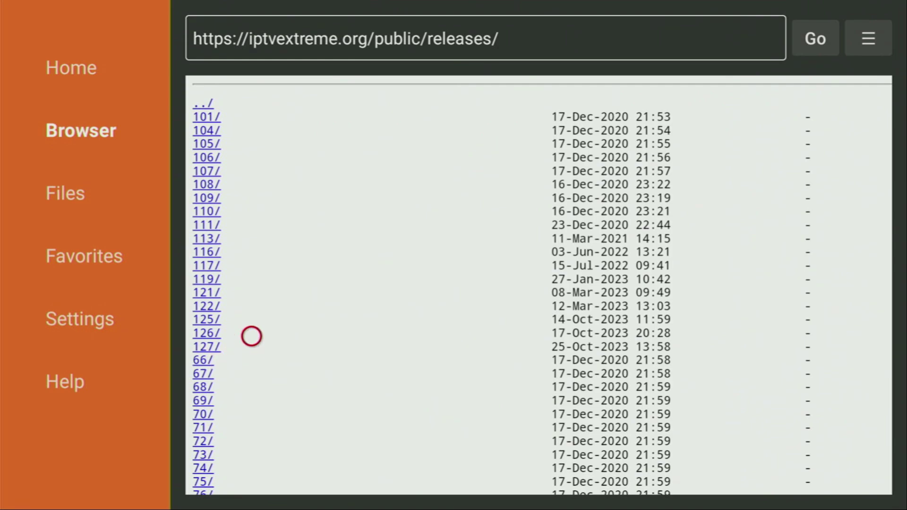
{"action": "key", "text": "Left"}
{"action": "key", "text": "Down"}
{"action": "key", "text": "Right"}
{"action": "key", "text": "Up"}
{"action": "key", "text": "Left"}
{"action": "key", "text": "Down"}
Enlarge the releases index one more level and open the 127/ folder.
{"action": "key", "text": "Menu"}
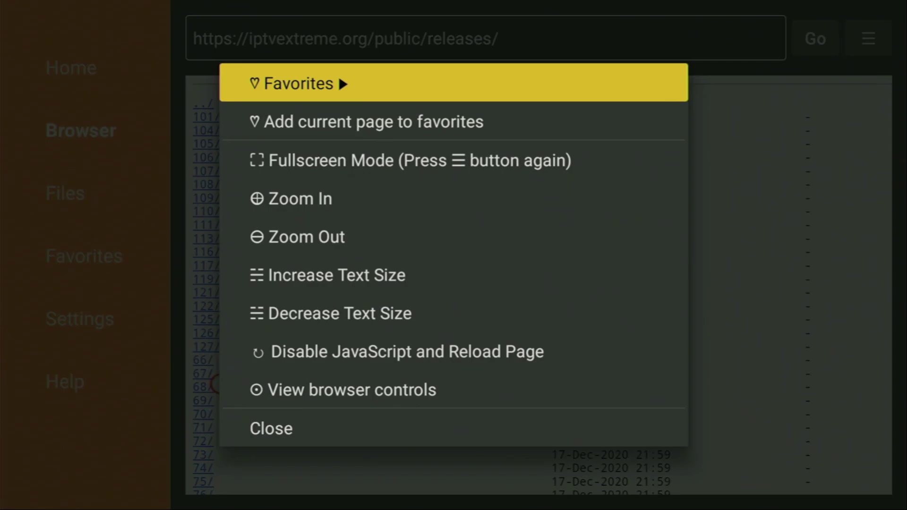
{"action": "key", "text": "Down"}
{"action": "key", "text": "Down"}
{"action": "key", "text": "Down"}
{"action": "key", "text": "Return"}
{"action": "key", "text": "Left"}
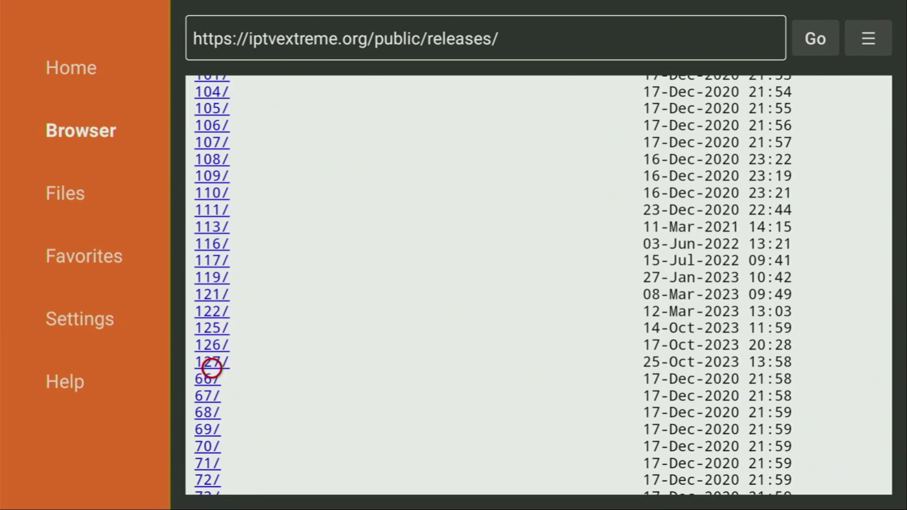
{"action": "left_click", "coordinate": [211, 368]}
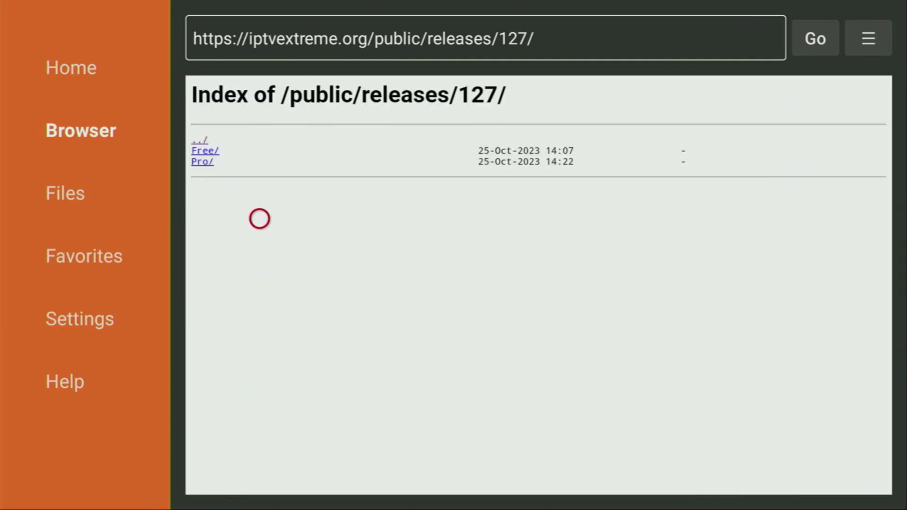
Enlarge the release 127 page by two zoom levels and open its Free/ folder.
{"action": "key", "text": "Menu"}
{"action": "key", "text": "Down"}
{"action": "key", "text": "Down"}
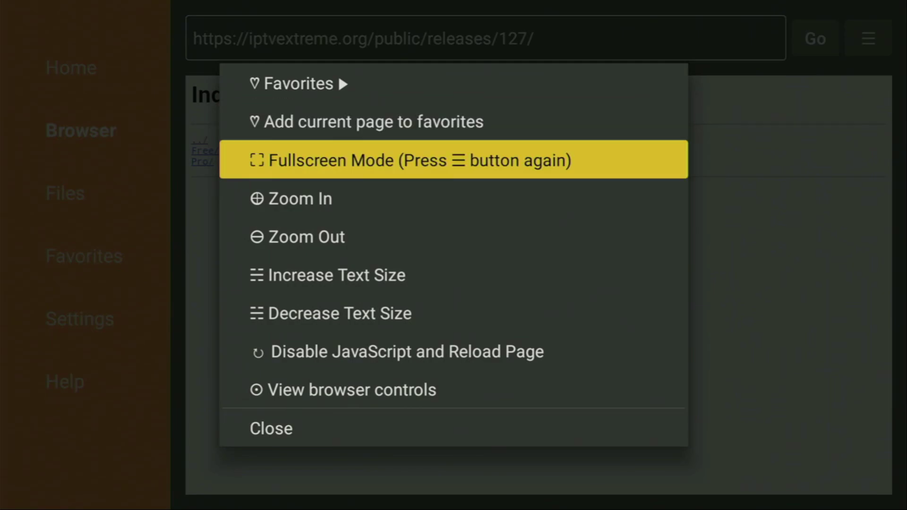
{"action": "key", "text": "Down"}
{"action": "key", "text": "Return"}
{"action": "key", "text": "Menu"}
{"action": "key", "text": "Down"}
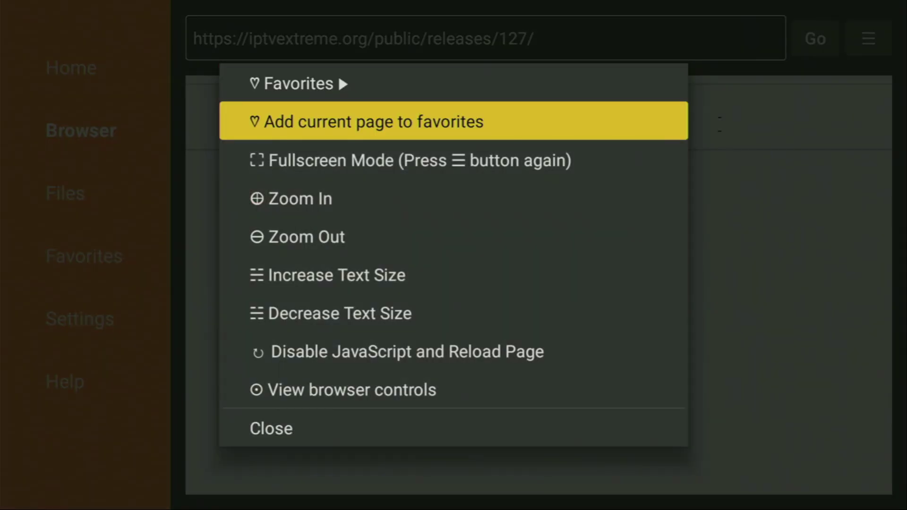
{"action": "key", "text": "Down"}
{"action": "key", "text": "Down"}
{"action": "key", "text": "Return"}
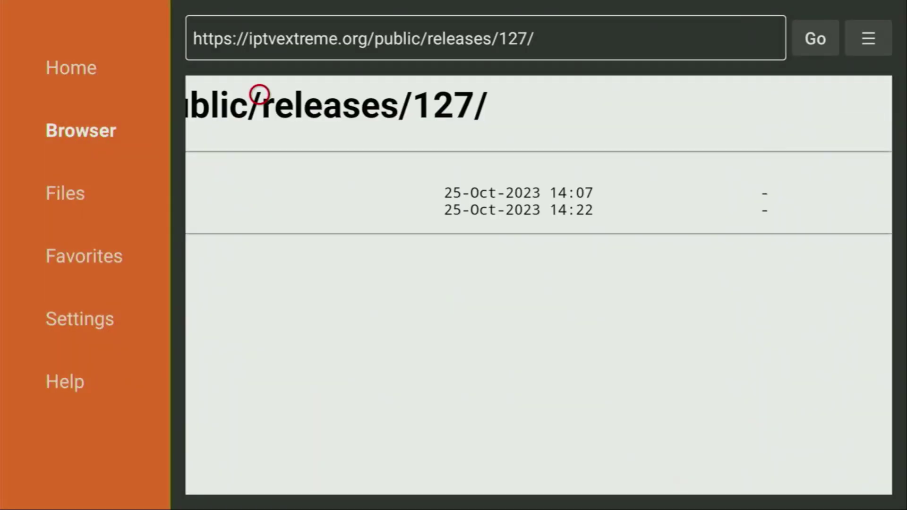
{"action": "scroll", "coordinate": [203, 95], "scroll_direction": "left", "scroll_amount": 4}
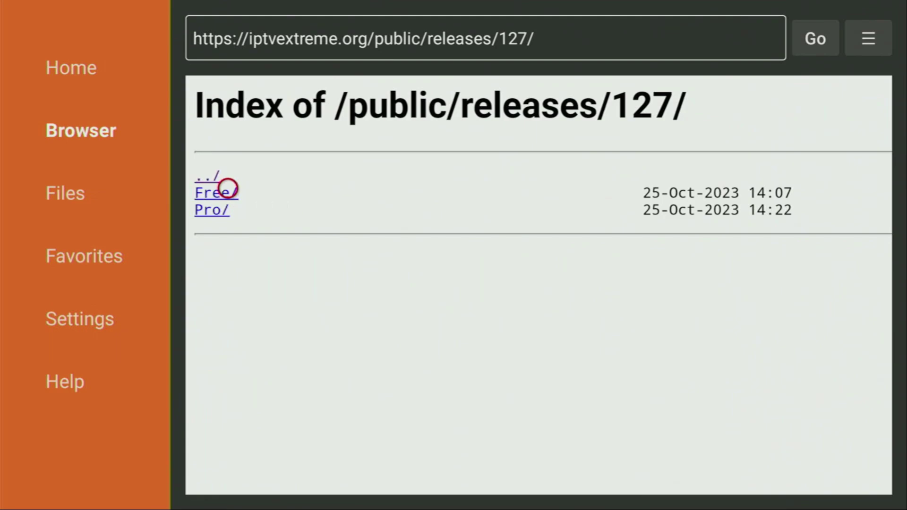
{"action": "left_click", "coordinate": [227, 189]}
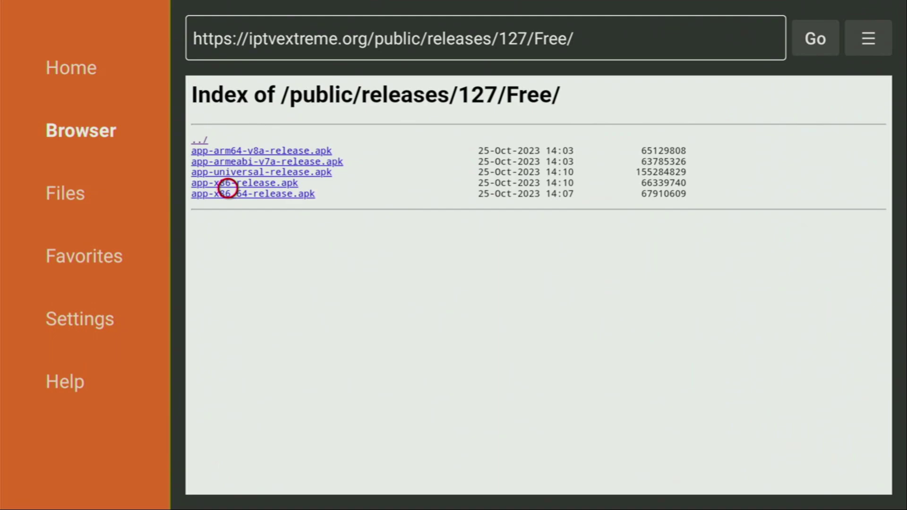
Enlarge the Free folder's index by two zoom levels and bring the full APK file names into view.
{"action": "key", "text": "Menu"}
{"action": "key", "text": "Down"}
{"action": "key", "text": "Down"}
{"action": "key", "text": "Down"}
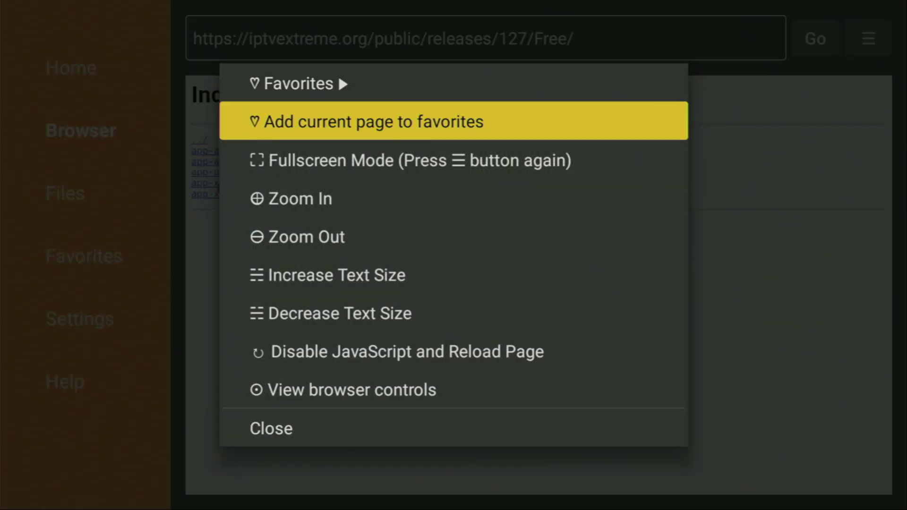
{"action": "key", "text": "Return"}
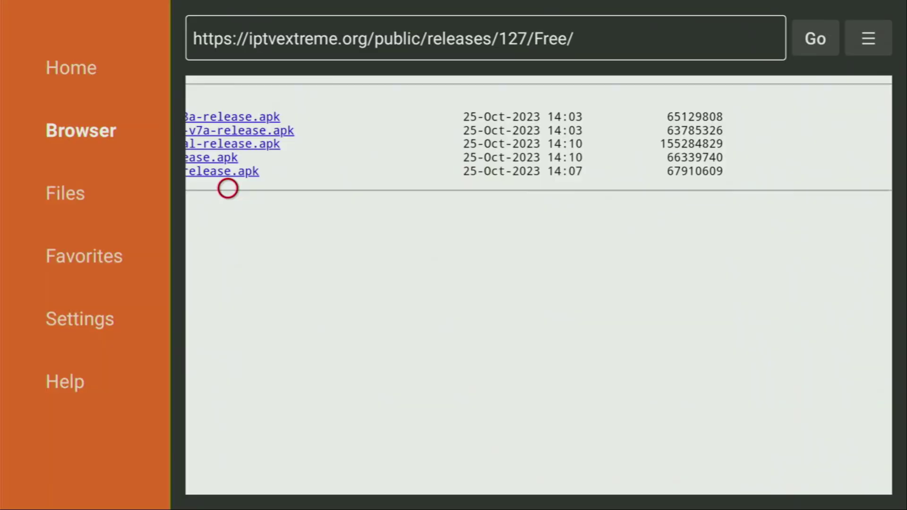
{"action": "key", "text": "Menu"}
{"action": "key", "text": "Down"}
{"action": "key", "text": "Down"}
{"action": "key", "text": "Down"}
{"action": "key", "text": "Return"}
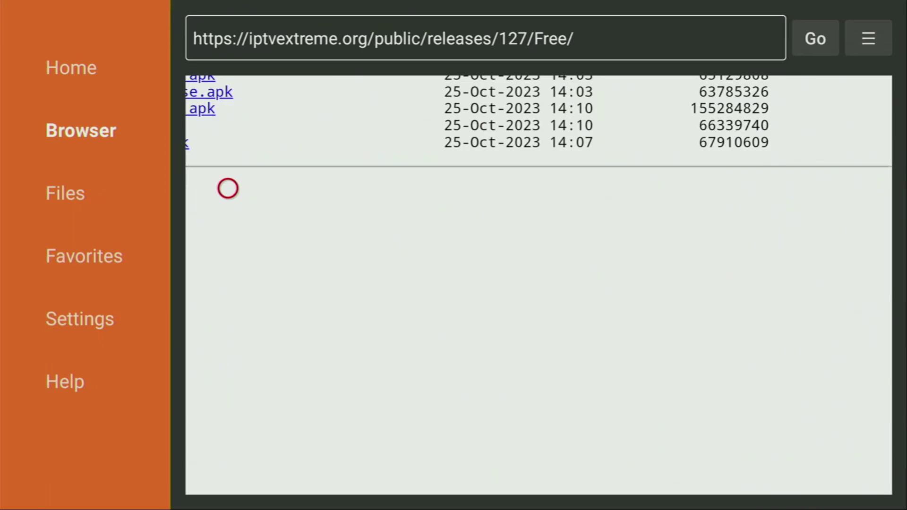
{"action": "key", "text": "Left"}
{"action": "key", "text": "Up"}
{"action": "key", "text": "Up"}
{"action": "key", "text": "Up"}
{"action": "key", "text": "Up"}
{"action": "key", "text": "Down"}
{"action": "key", "text": "Down"}
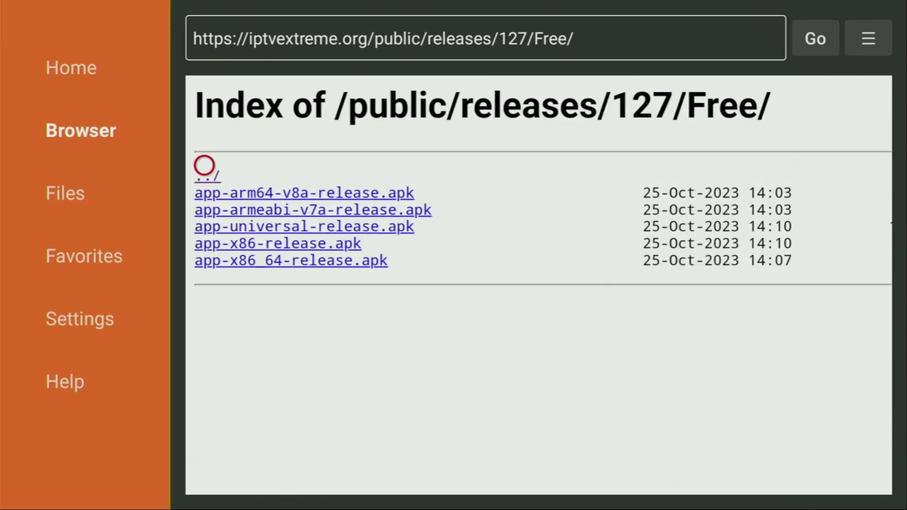
Examine the APK variants in the Free folder, focusing on the app-armeabi-v7a-release.apk entry.
{"action": "key", "text": "Down"}
{"action": "key", "text": "Right"}
{"action": "key", "text": "Right"}
{"action": "key", "text": "Down"}
{"action": "key", "text": "Down"}
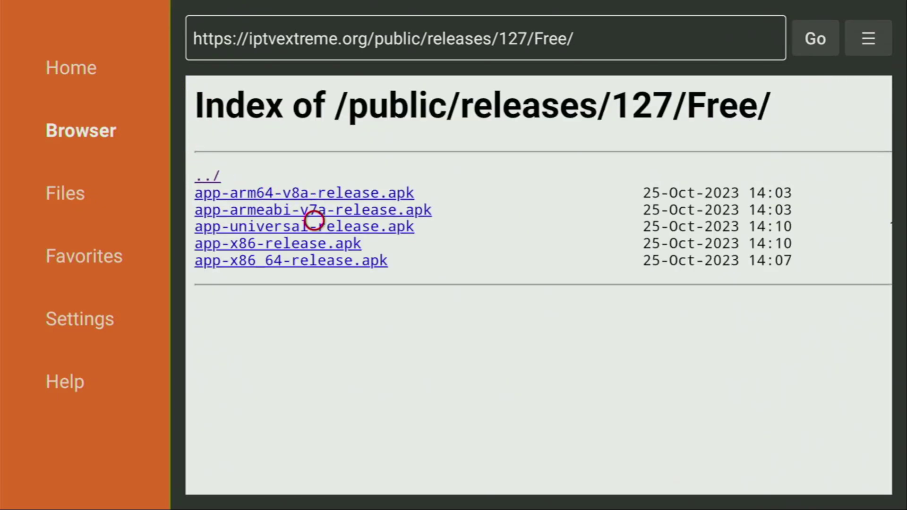
{"action": "key", "text": "Right"}
{"action": "key", "text": "Right"}
{"action": "key", "text": "Right"}
{"action": "key", "text": "Up"}
{"action": "key", "text": "Up"}
{"action": "key", "text": "Right"}
{"action": "key", "text": "Right"}
{"action": "key", "text": "Down"}
{"action": "key", "text": "Down"}
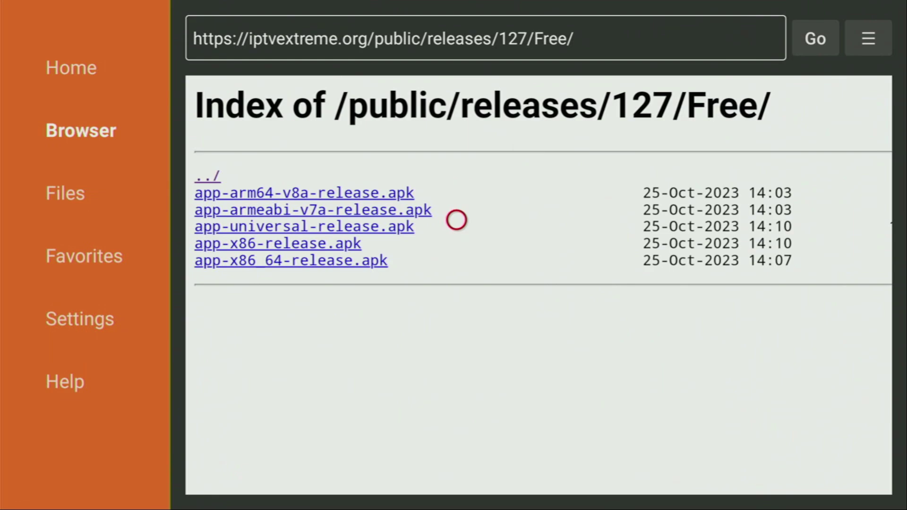
{"action": "key", "text": "Up"}
{"action": "key", "text": "Up"}
{"action": "key", "text": "Down"}
{"action": "key", "text": "Down"}
{"action": "key", "text": "Up"}
{"action": "key", "text": "Up"}
{"action": "key", "text": "Up"}
{"action": "key", "text": "Down"}
{"action": "key", "text": "Down"}
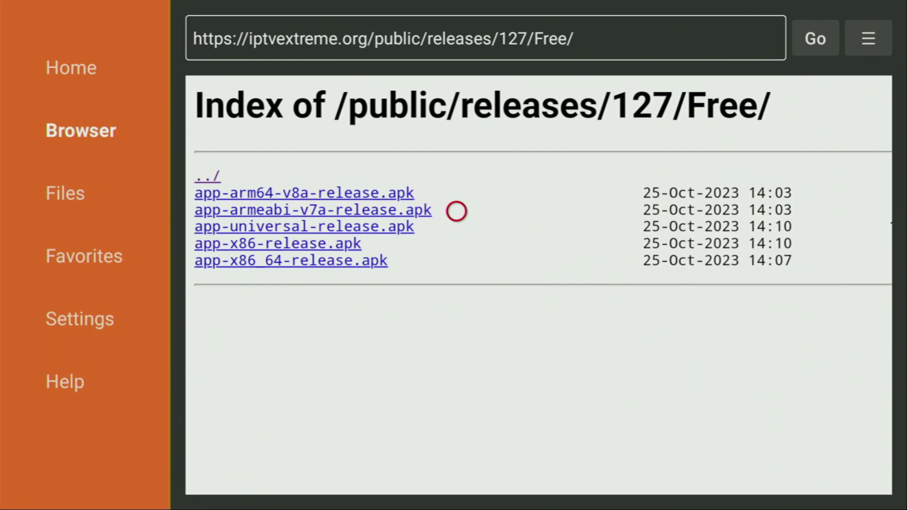
Download app-armeabi-v7a-release.apk from the Free folder.
{"action": "key", "text": "Left"}
{"action": "key", "text": "Left"}
{"action": "key", "text": "Left"}
{"action": "key", "text": "Right"}
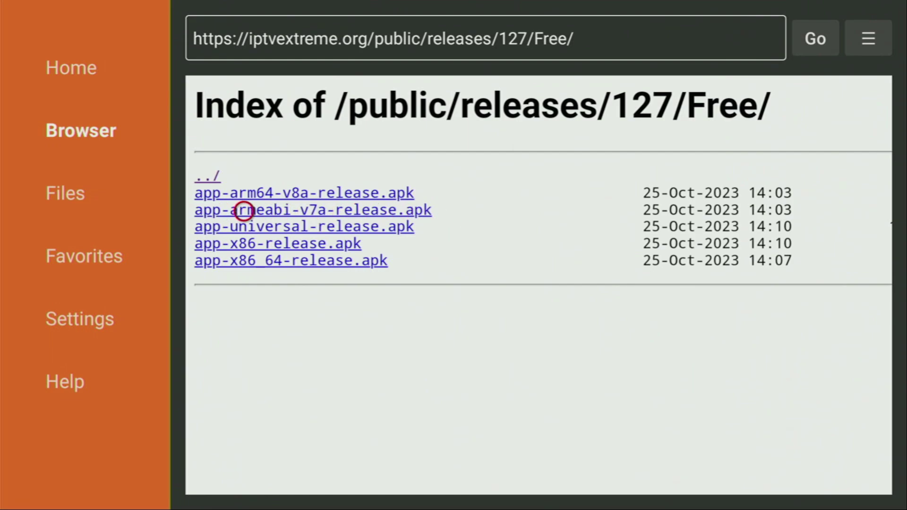
{"action": "key", "text": "Right"}
{"action": "key", "text": "Right"}
{"action": "key", "text": "Left"}
{"action": "key", "text": "Left"}
{"action": "key", "text": "Right"}
{"action": "key", "text": "Right"}
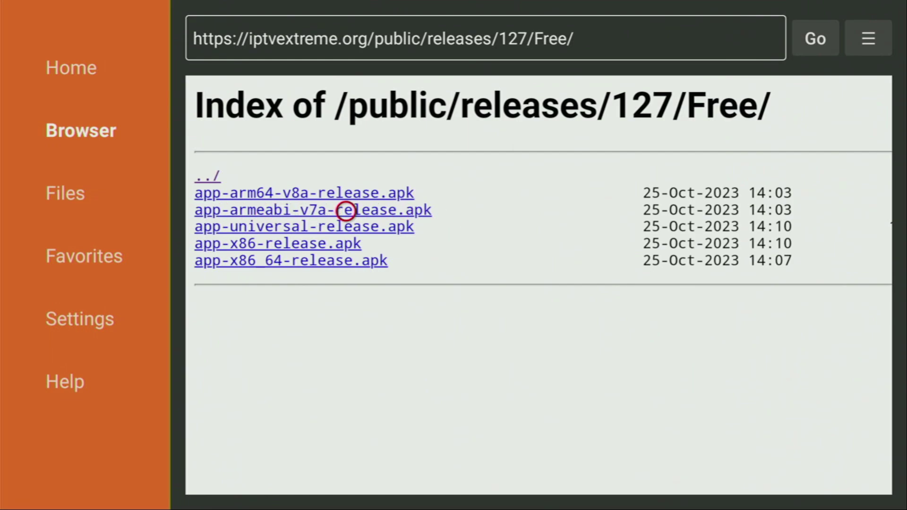
{"action": "left_click", "coordinate": [347, 211]}
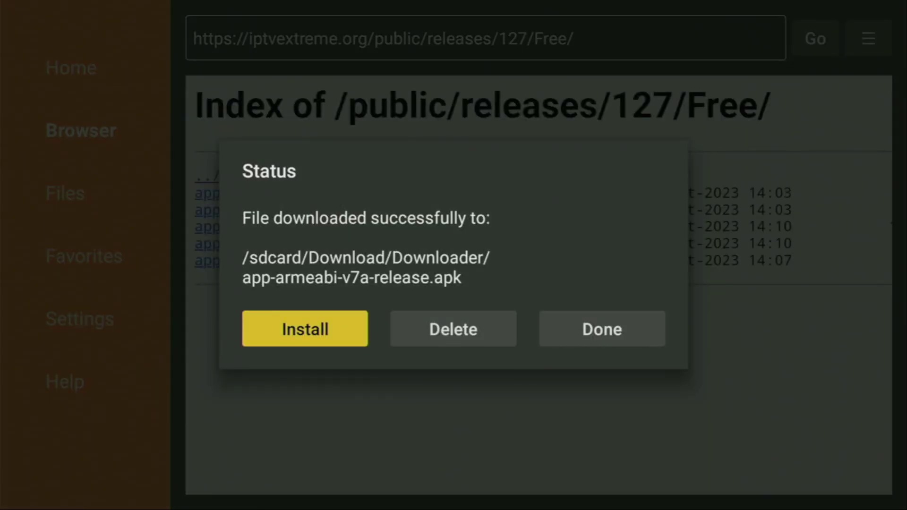
Delete the downloaded app-armeabi-v7a-release.apk installer file from the Downloader folder and confirm its removal.
{"action": "key", "text": "Right"}
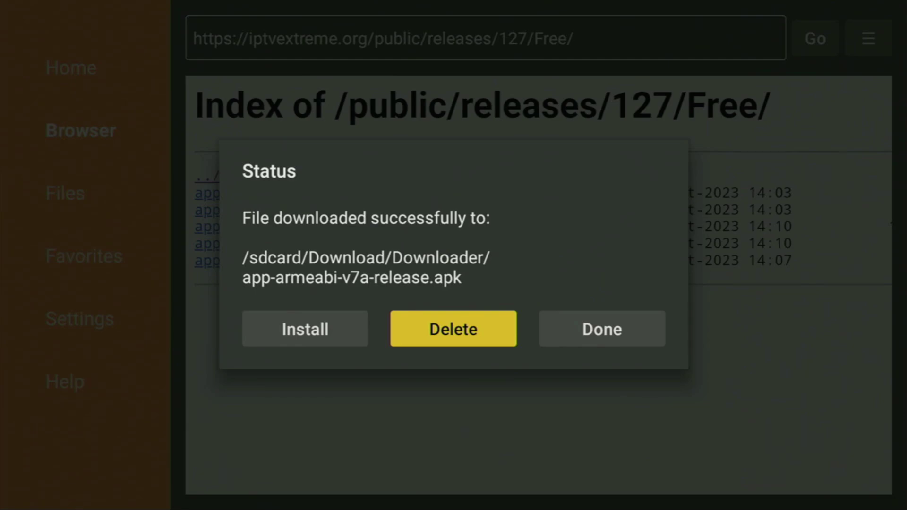
{"action": "key", "text": "Return"}
{"action": "key", "text": "Left"}
{"action": "key", "text": "Return"}
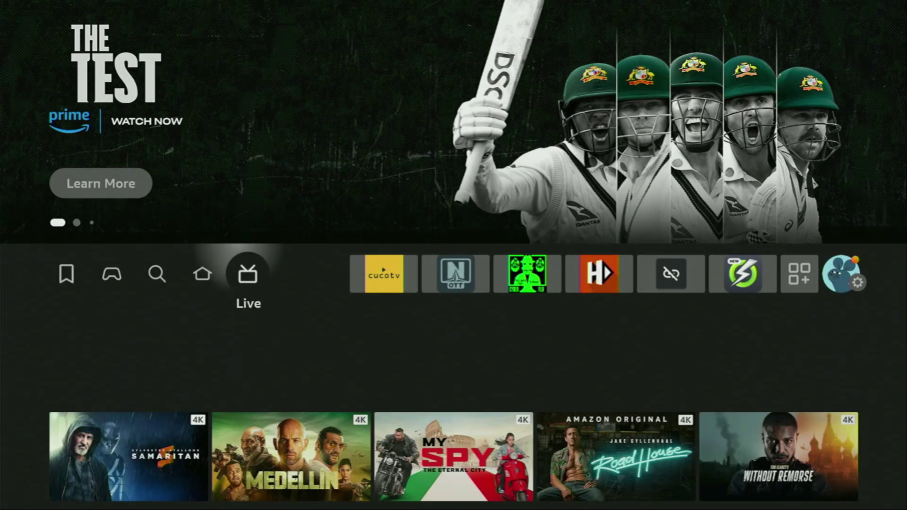
Find the newly installed IPTV Extreme app among all installed apps and move it to the front of Your Apps & Channels.
{"action": "key", "text": "Down"}
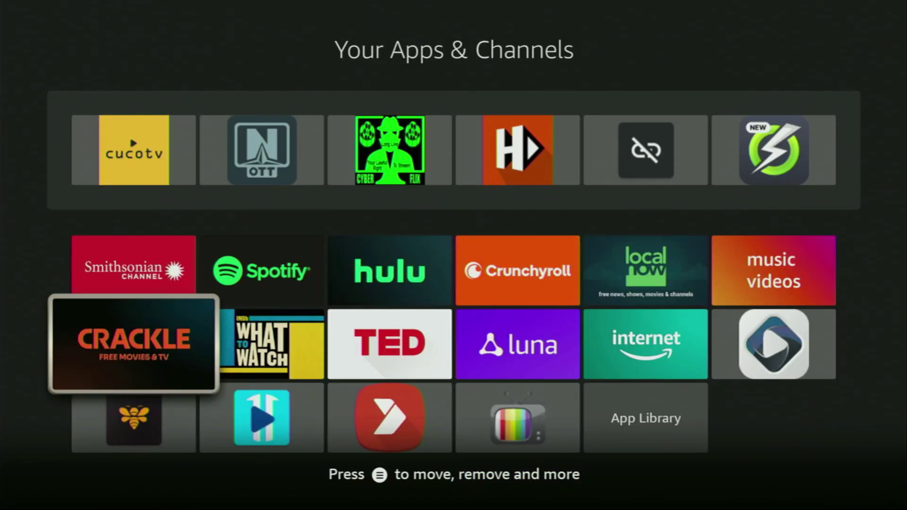
{"action": "key", "text": "Right"}
{"action": "key", "text": "Right"}
{"action": "key", "text": "Right"}
{"action": "key", "text": "Down"}
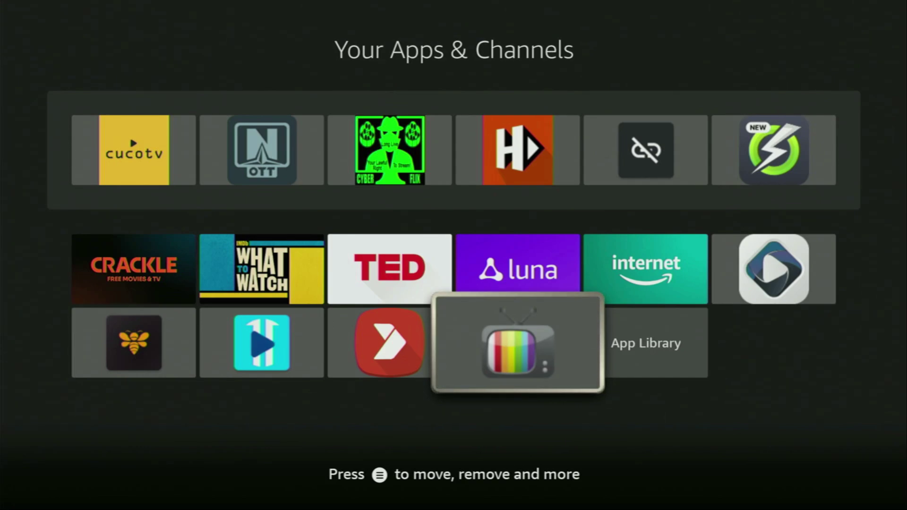
{"action": "key", "text": "Menu"}
{"action": "key", "text": "Down"}
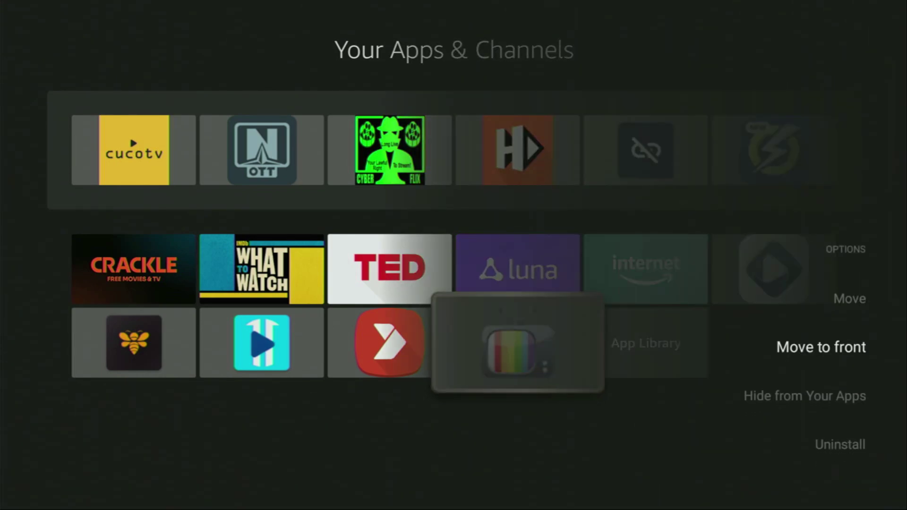
{"action": "key", "text": "Return"}
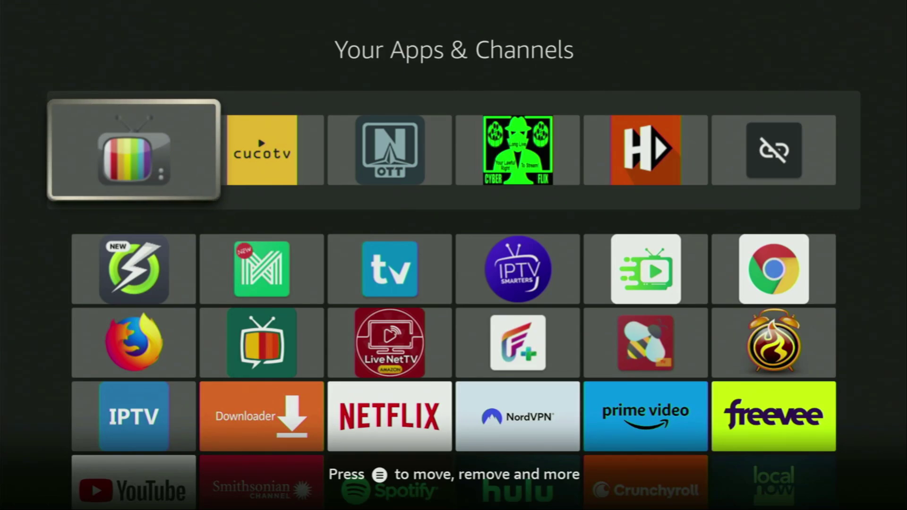
Go to the NordVPN app in the Your Apps & Channels grid.
{"action": "key", "text": "Down"}
{"action": "key", "text": "Down"}
{"action": "key", "text": "Down"}
{"action": "key", "text": "Right"}
{"action": "key", "text": "Right"}
{"action": "key", "text": "Right"}
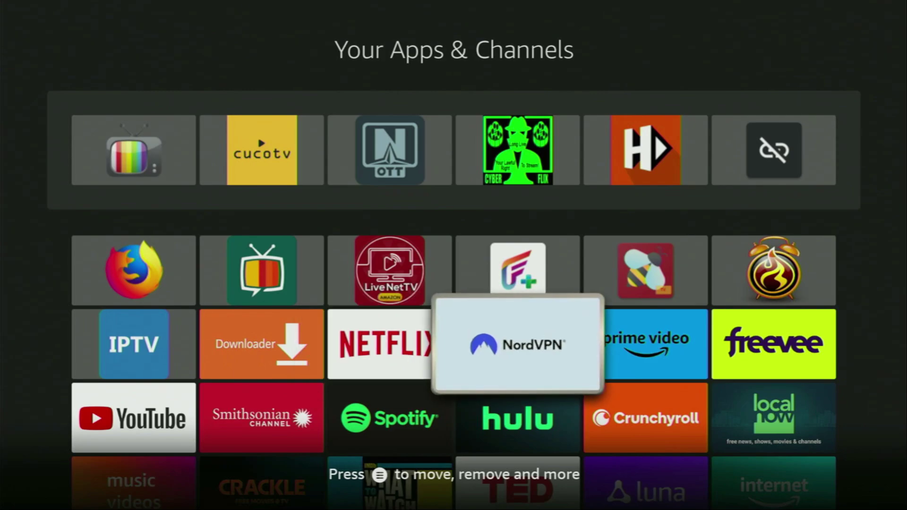